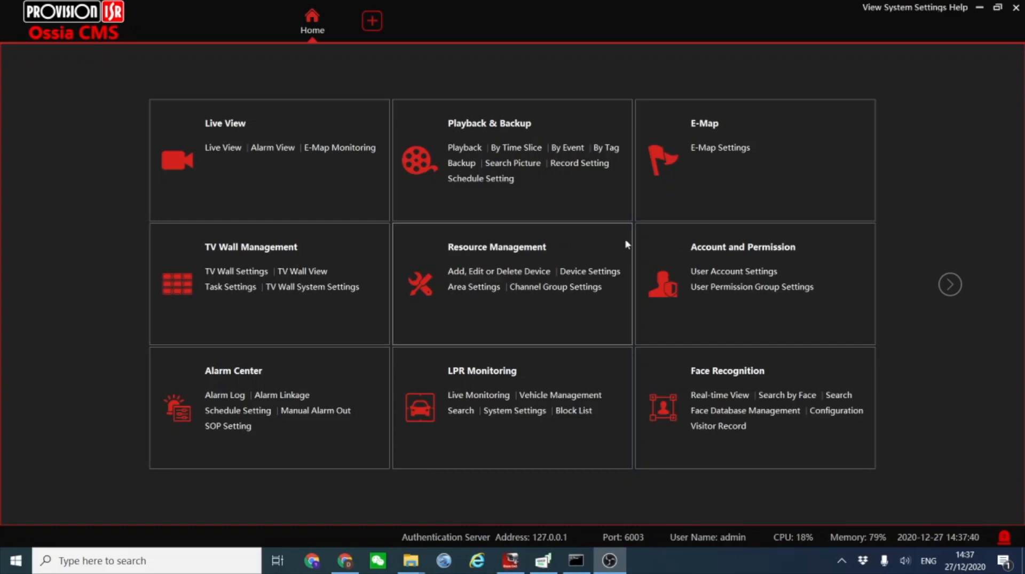
Open E-Map Monitoring and view the Provision-ISR map with its Face Attendance camera, plus the mexico and petah tikva maps.
left_click(329, 153)
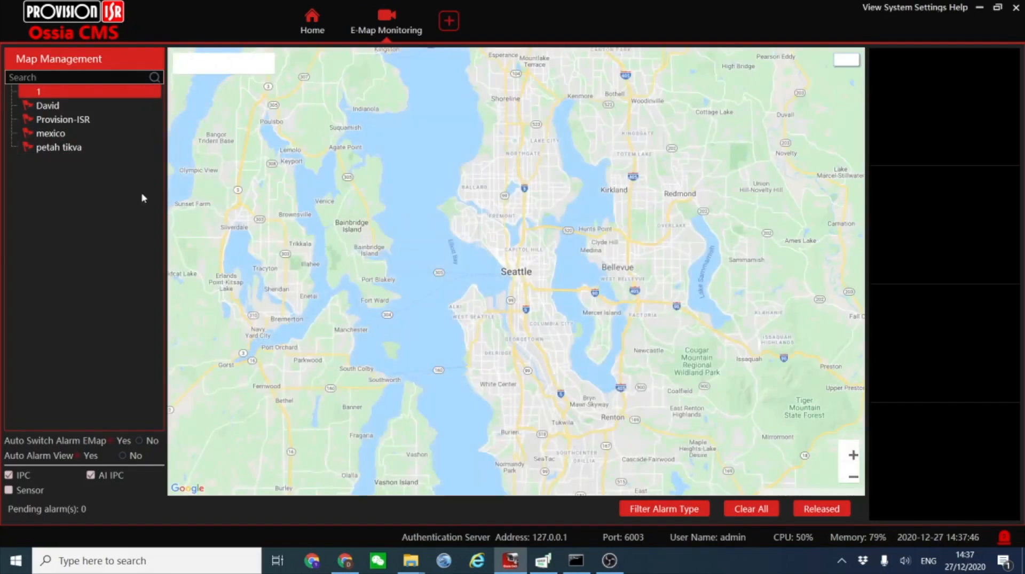
left_click(58, 122)
left_click(357, 145)
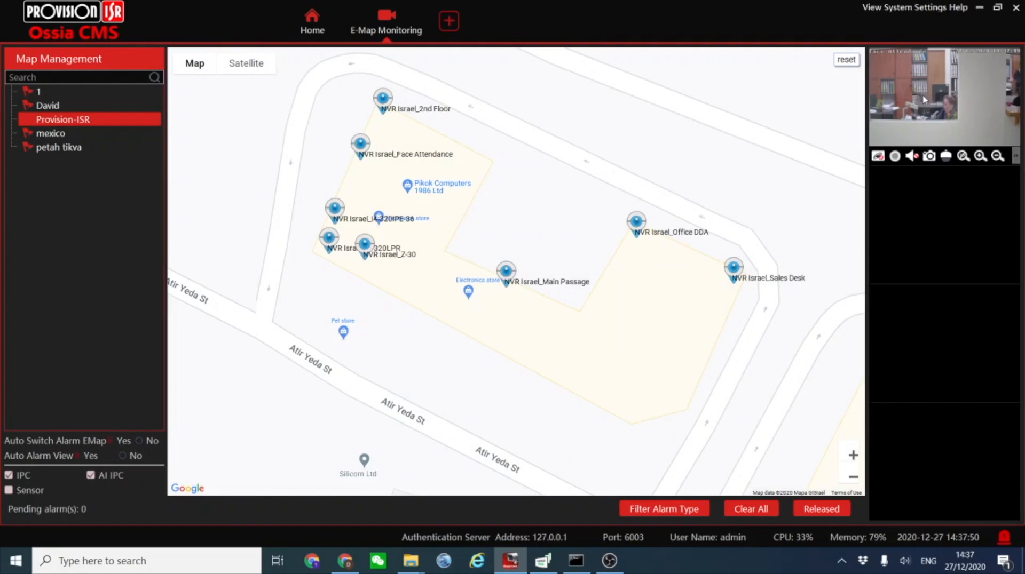
scroll(477, 272, "down", 3)
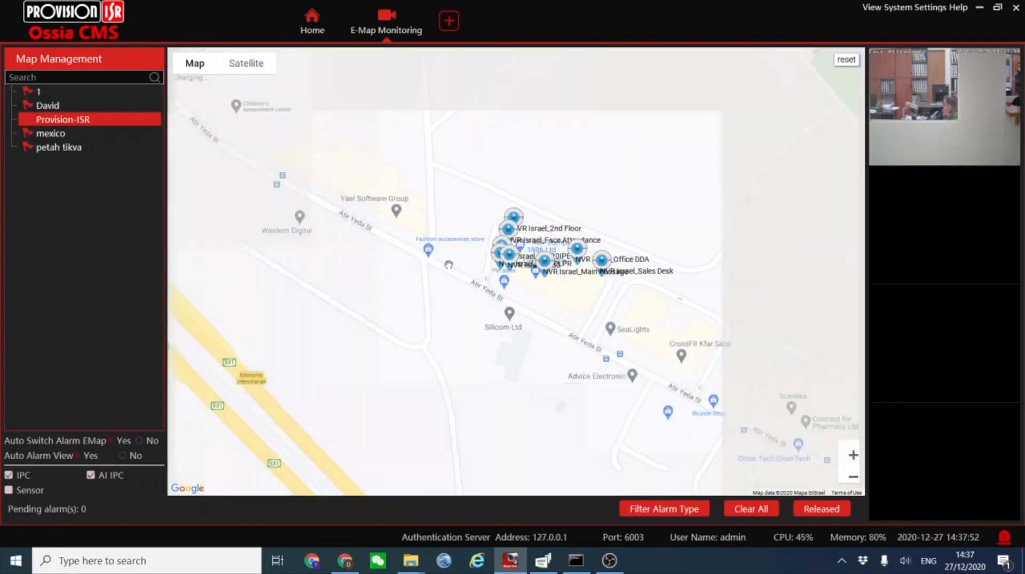
left_click(64, 136)
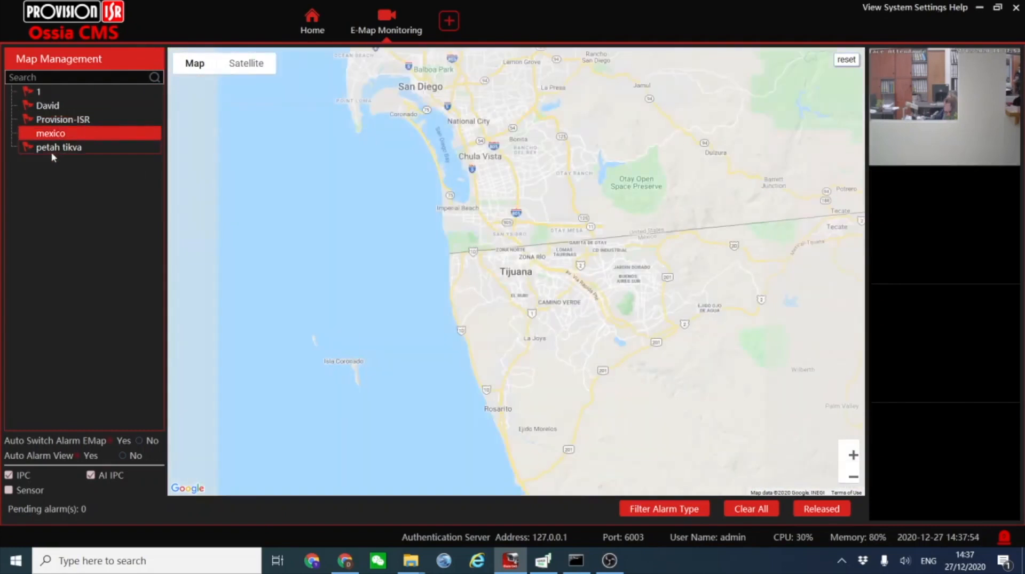
left_click(52, 149)
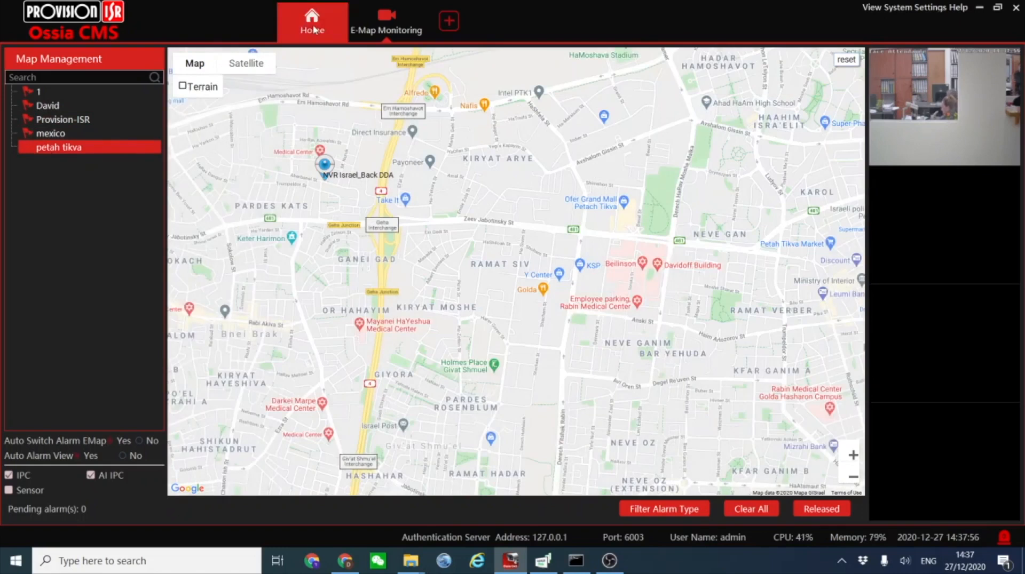
In E-Map Settings, start a new map named orlando at the root level, with no parent map.
left_click(314, 30)
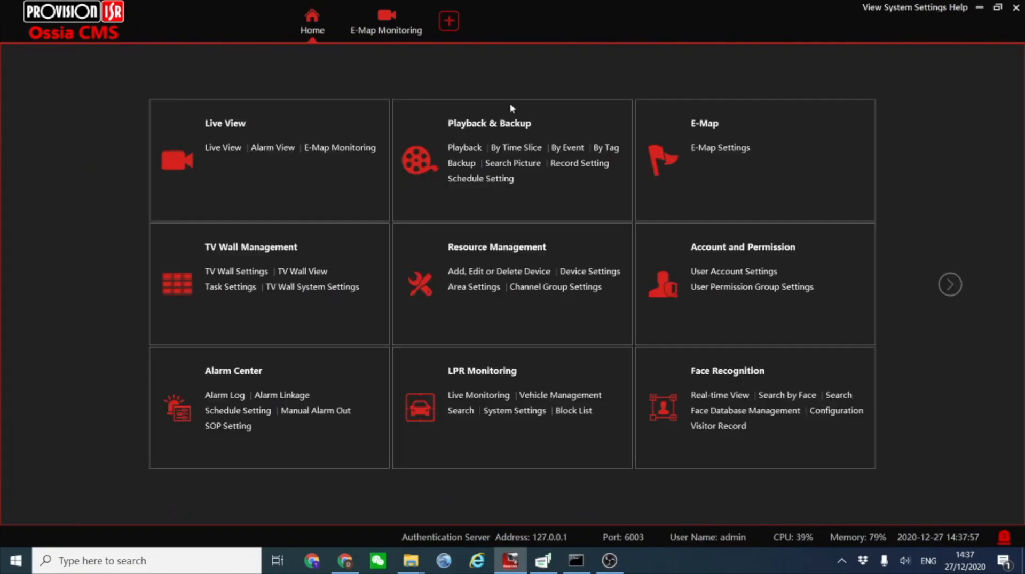
left_click(709, 152)
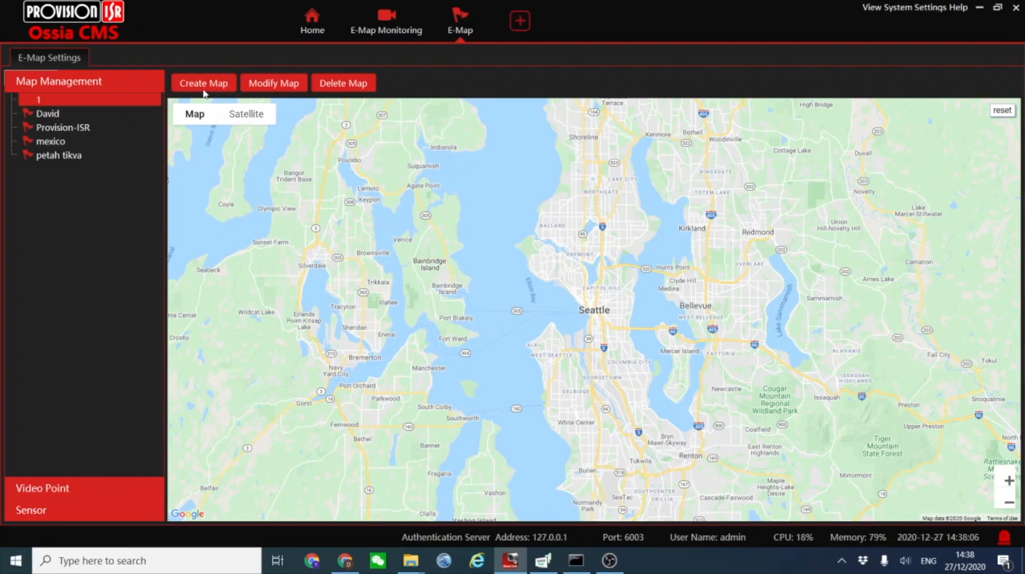
left_click(199, 88)
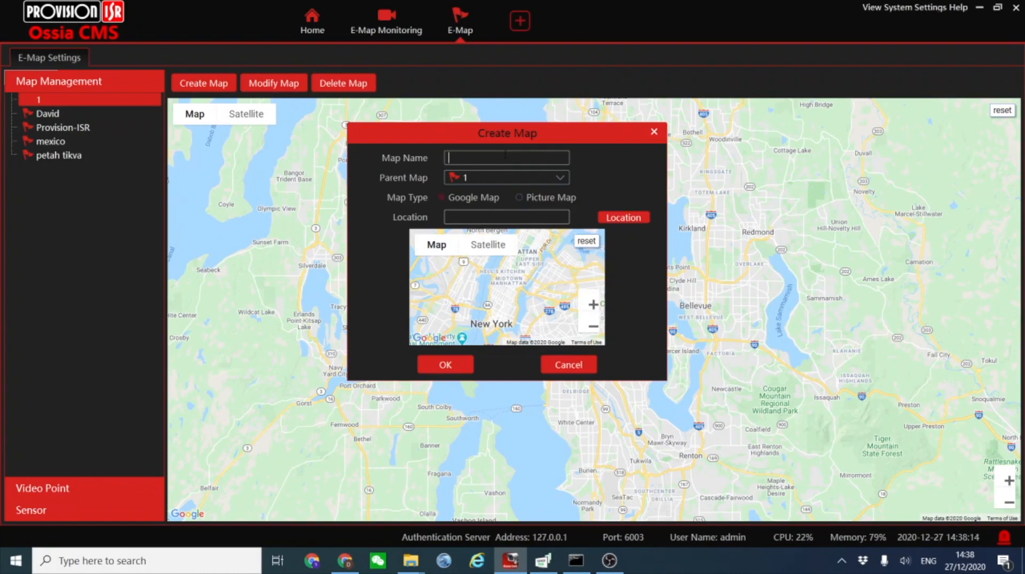
type("orlando")
left_click(518, 181)
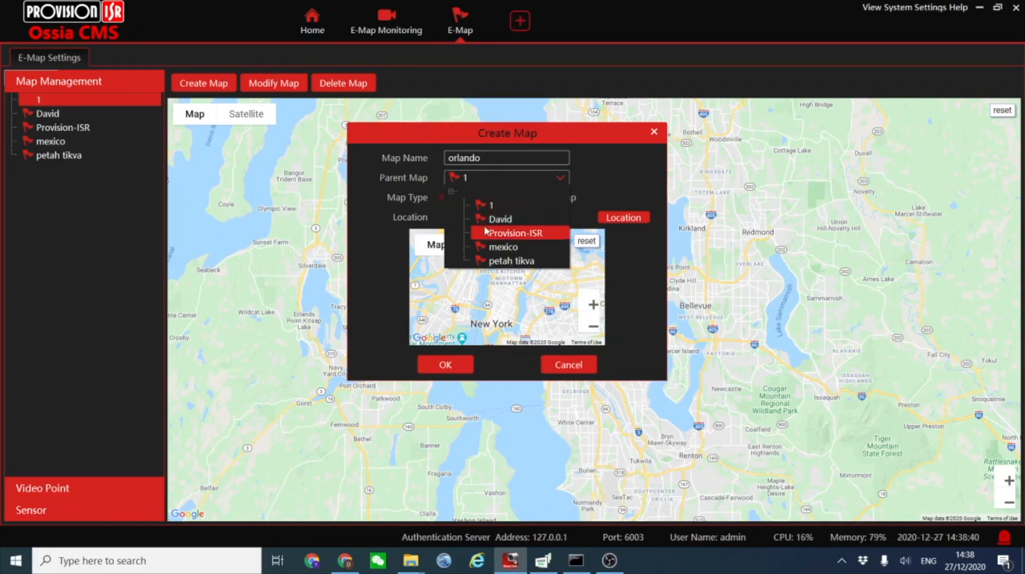
left_click(490, 195)
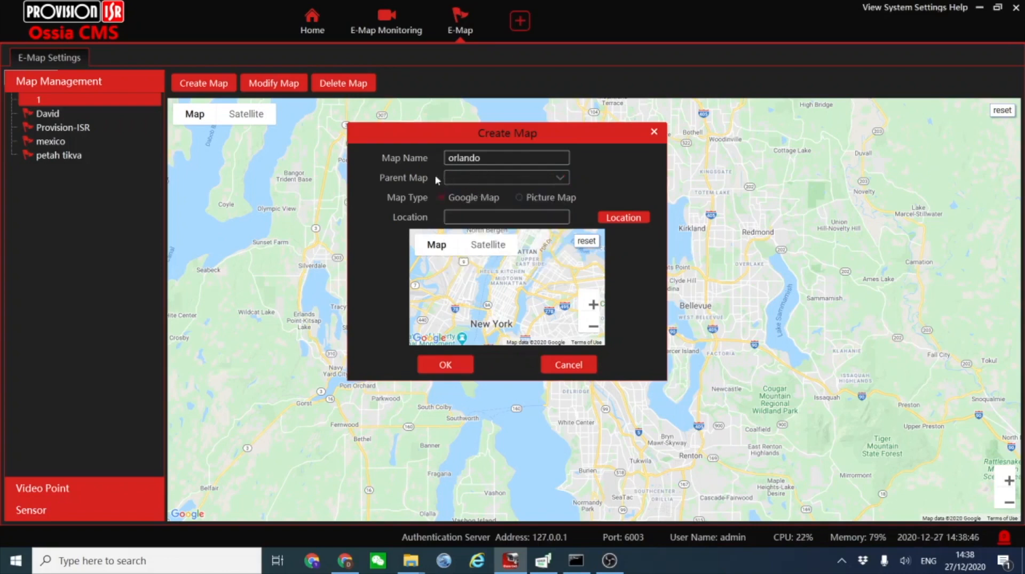
left_click(463, 177)
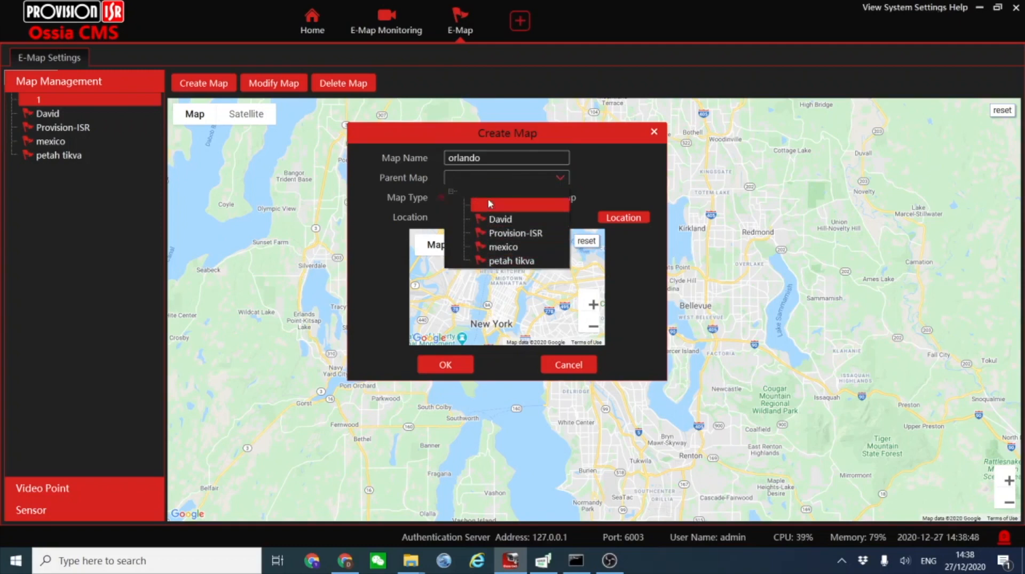
left_click(416, 184)
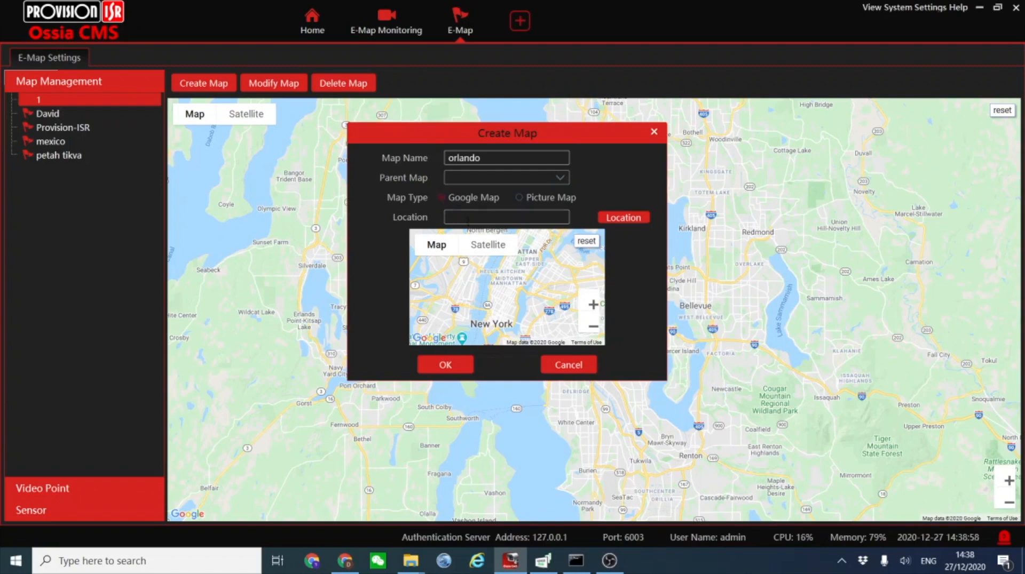
Set the Google map's location to orlando, centre it on Orlando Executive Airport, and create the map.
left_click(449, 218)
mouse_move(447, 243)
type("orlando")
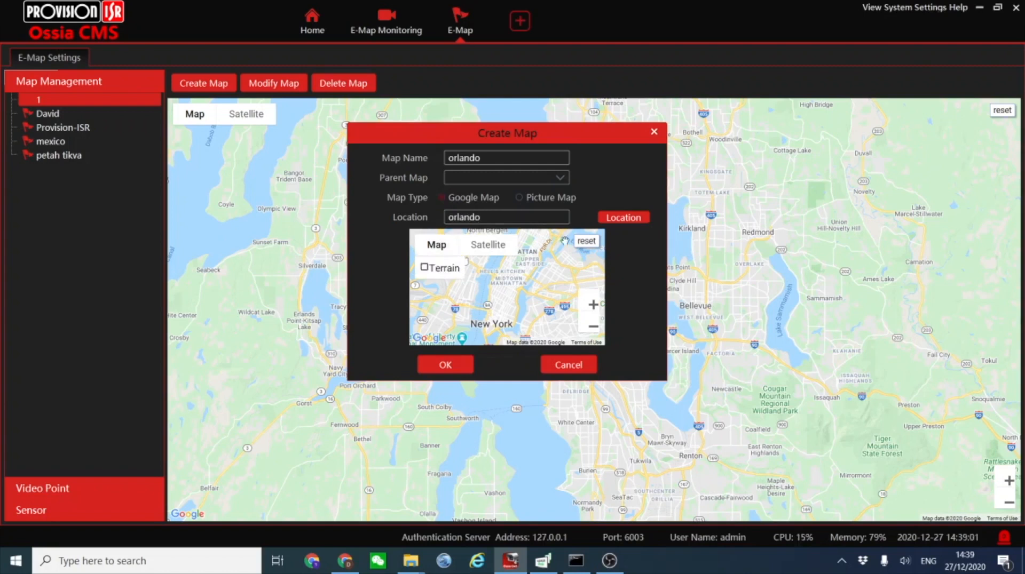
left_click(607, 219)
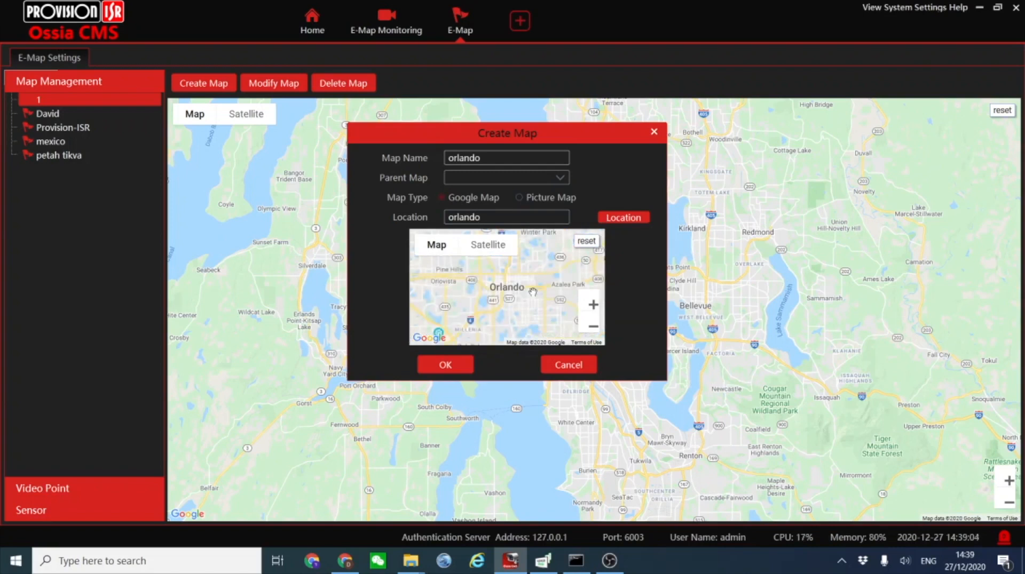
scroll(505, 297, "down", 1)
scroll(505, 297, "up", 4)
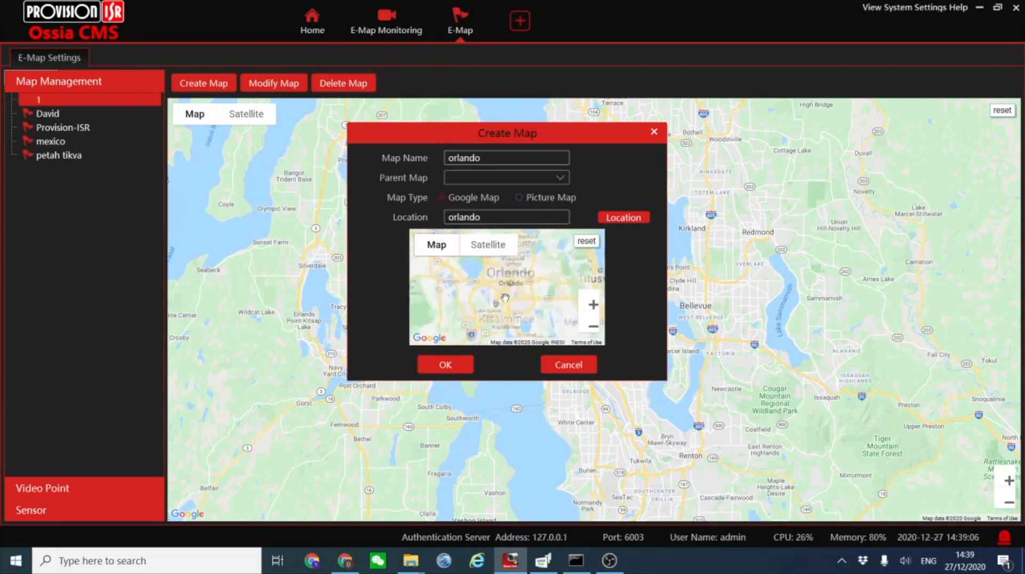
scroll(504, 298, "up", 3)
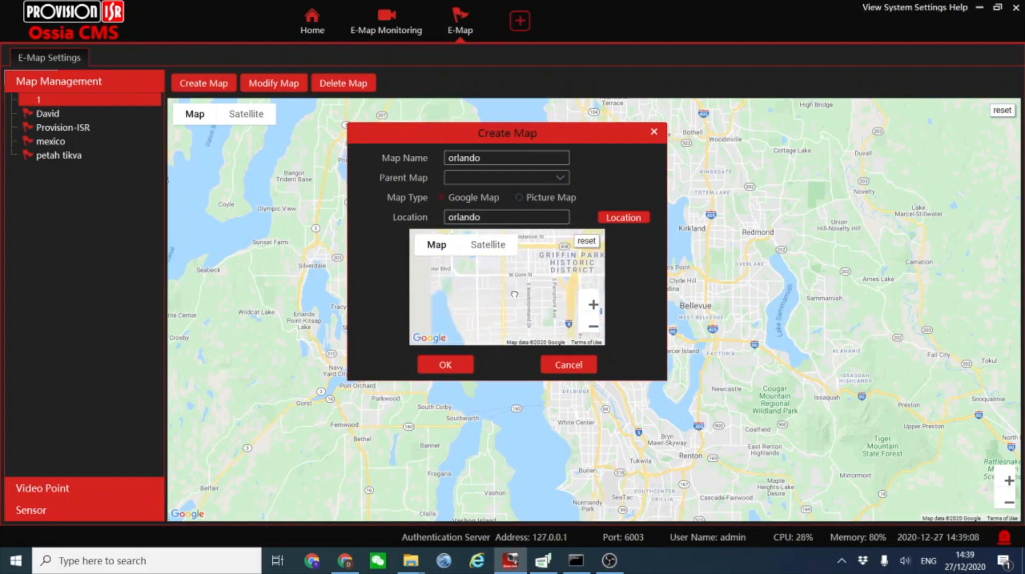
scroll(470, 278, "down", 2)
left_click_drag(470, 279, 465, 324)
scroll(501, 314, "up", 2)
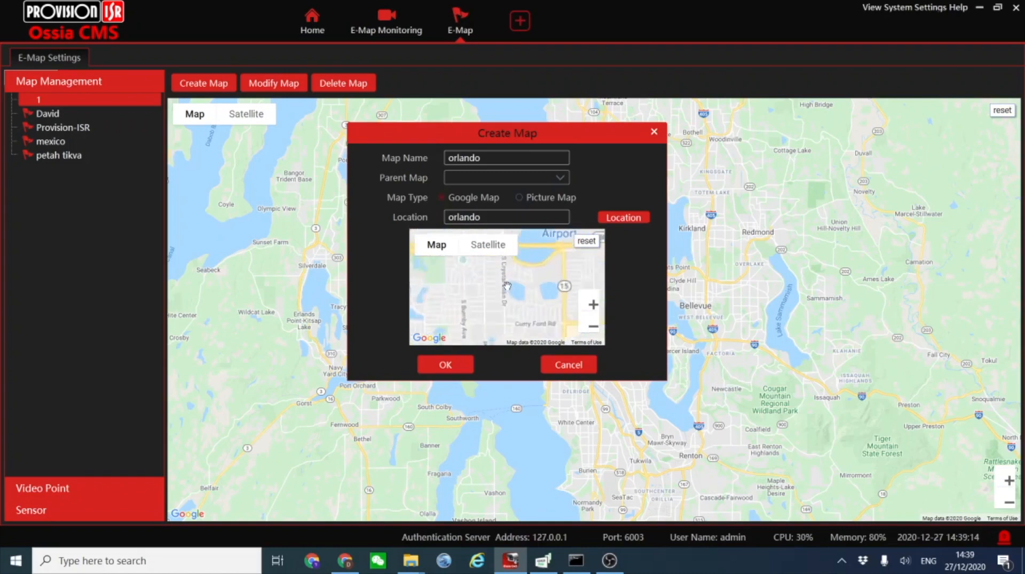
mouse_move(509, 271)
left_mouse_down()
mouse_move(506, 300)
mouse_move(515, 267)
left_mouse_up()
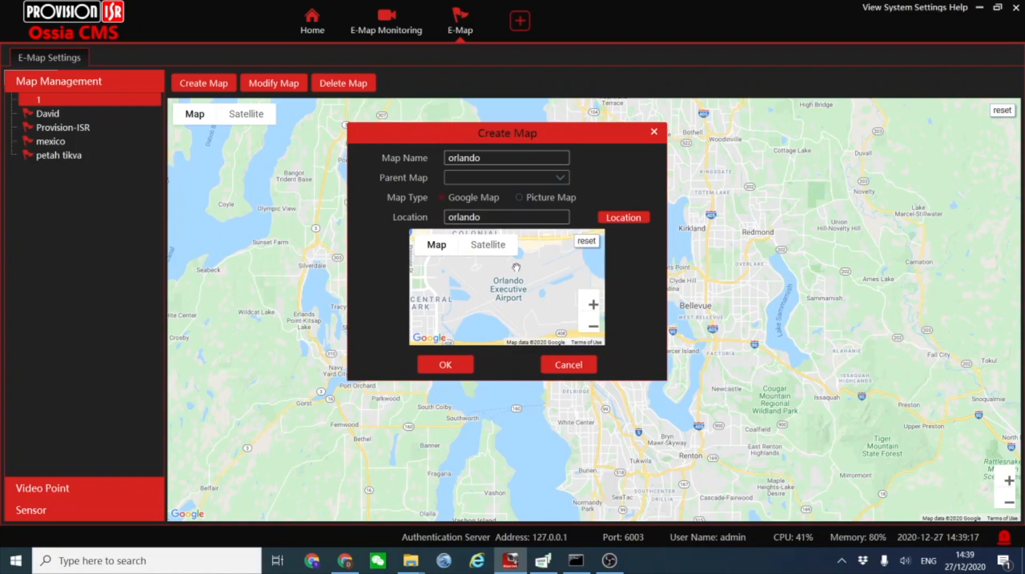
left_click(445, 366)
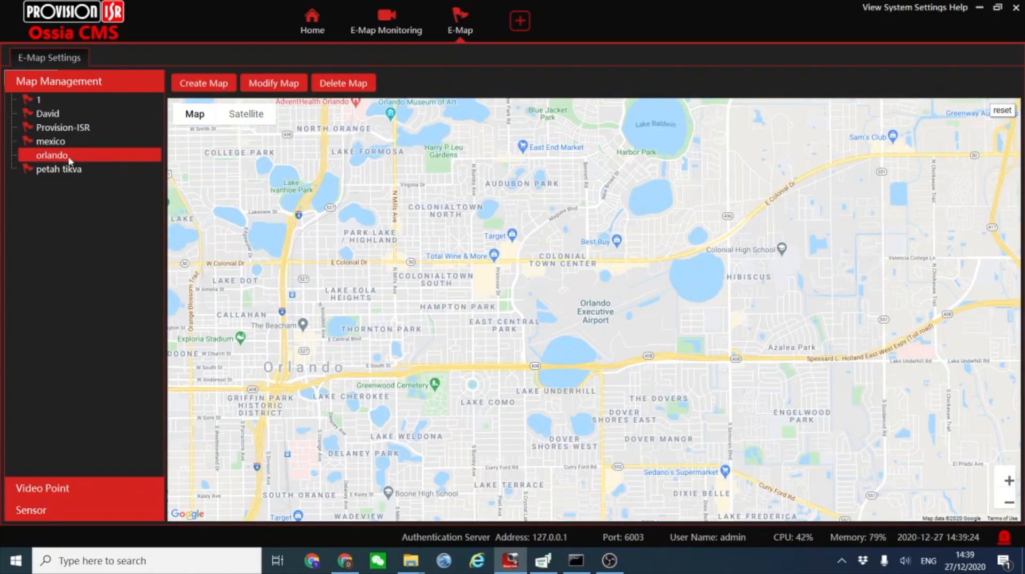
Place the Street Counting and IP camera video points from the NVR area on the orlando map, near Lake Eola Heights and Colonialtown South.
left_click(28, 489)
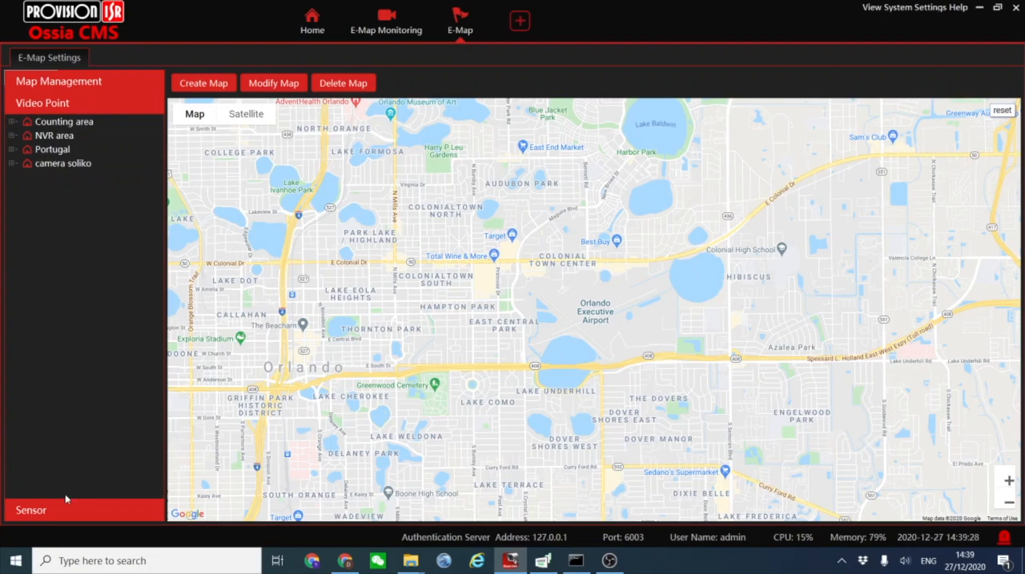
left_click(11, 136)
scroll(75, 350, "down", 4)
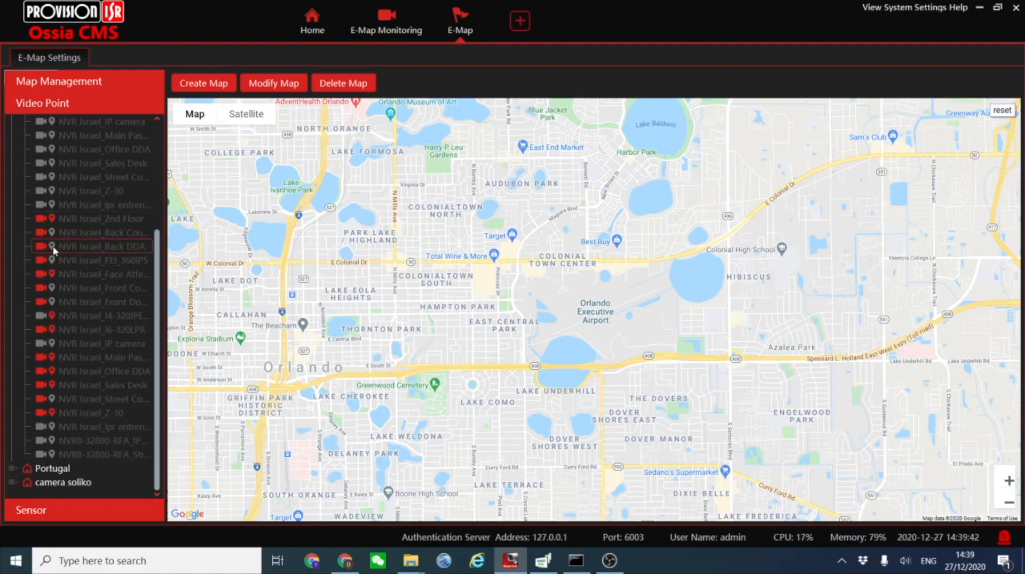
left_click_drag(80, 413, 265, 376)
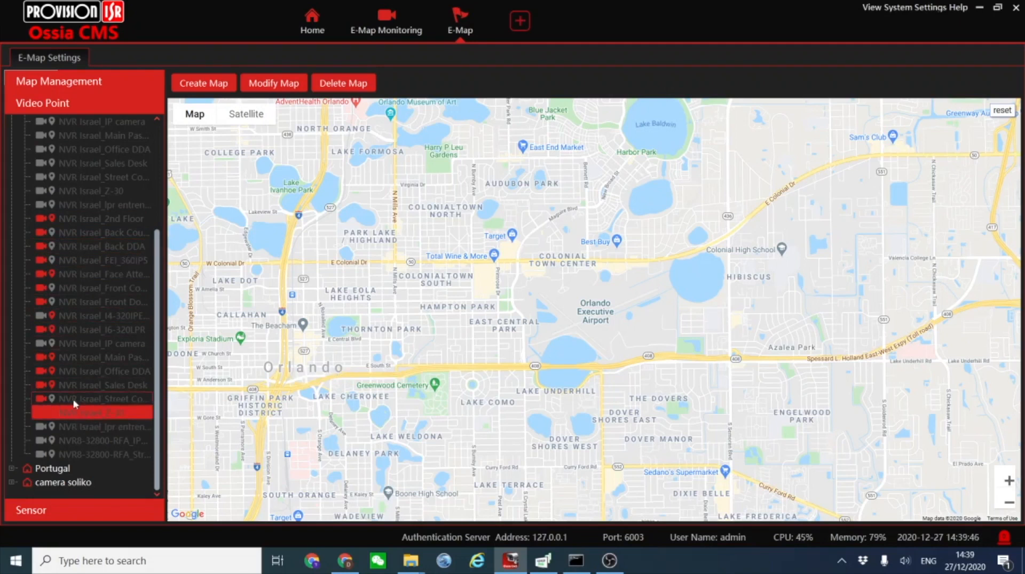
left_click_drag(75, 401, 341, 313)
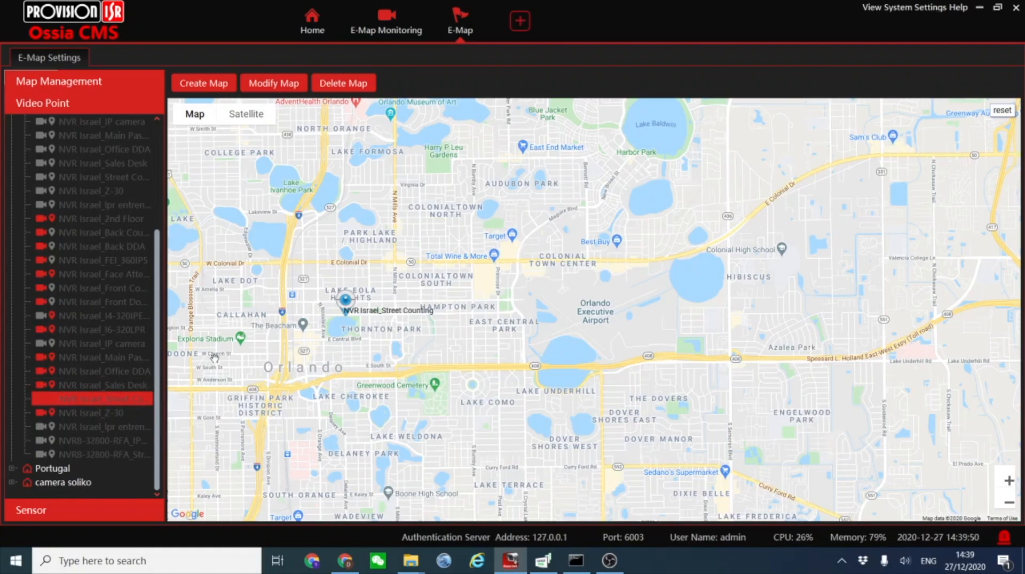
left_click_drag(86, 343, 449, 306)
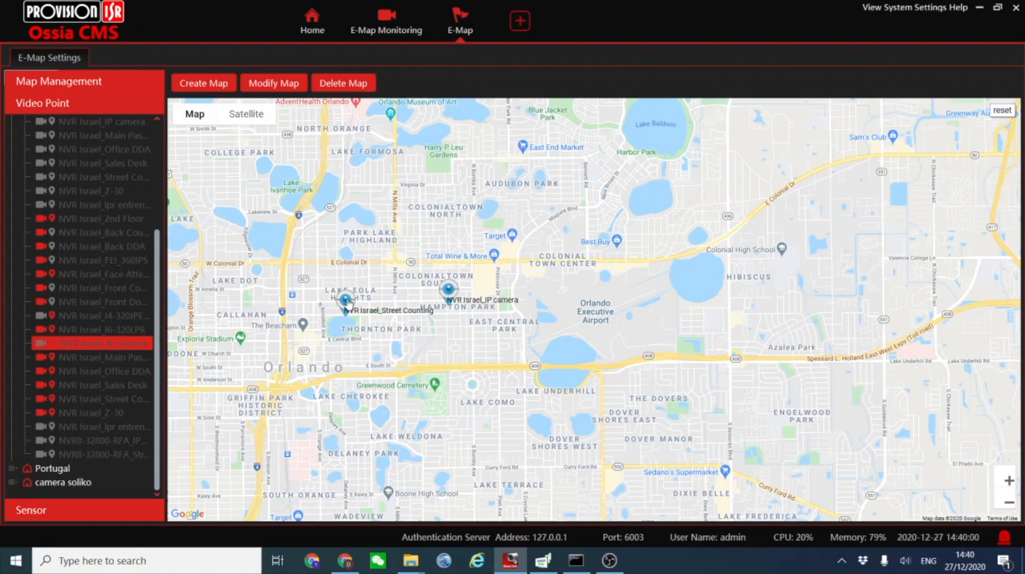
Change the Street Counting hotspot's icon to the red marker.
right_click(346, 300)
left_click(366, 310)
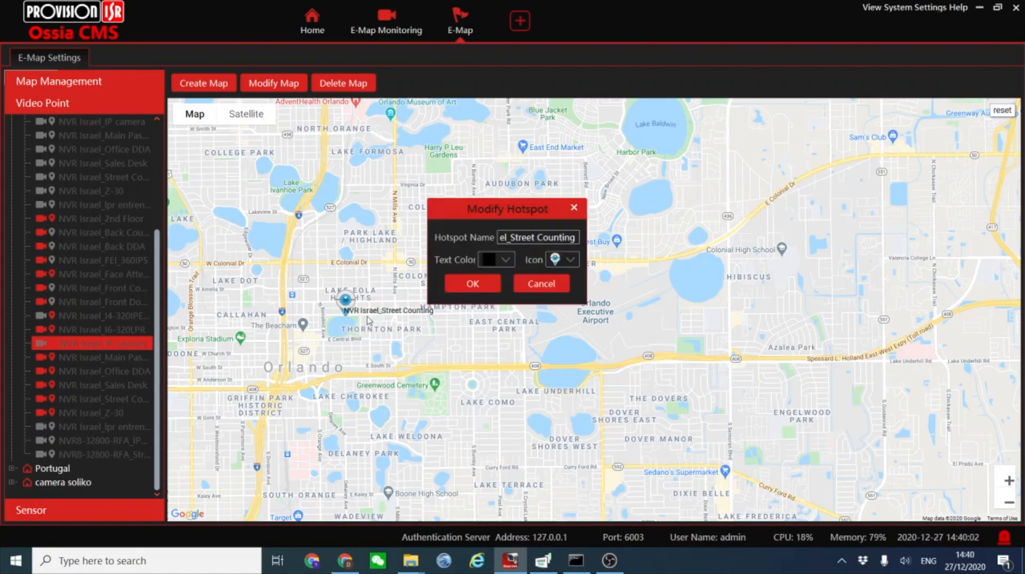
left_click(563, 269)
left_click(561, 328)
left_click(535, 286)
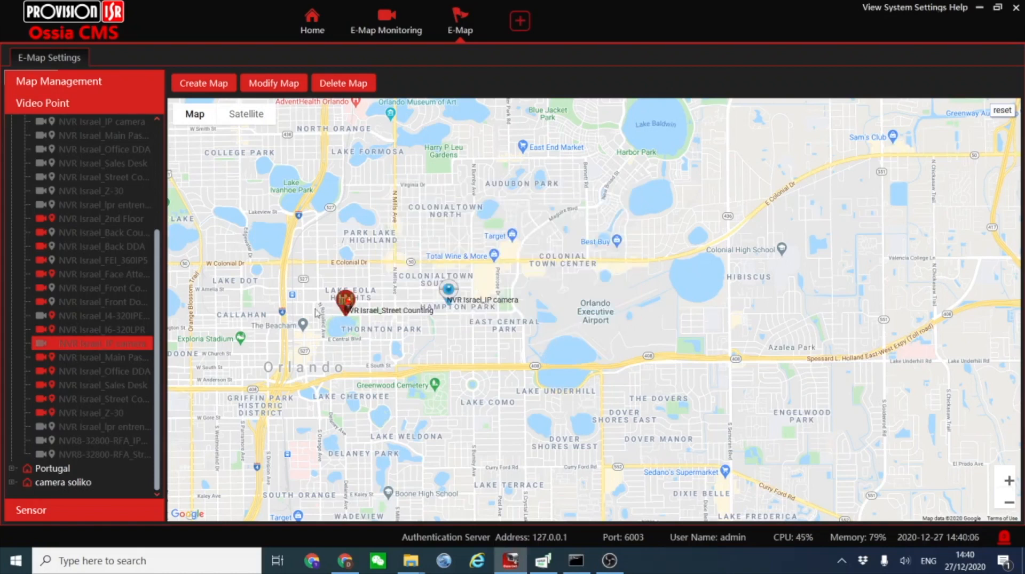
Set the Street Counting hotspot's text color to green.
right_click(346, 300)
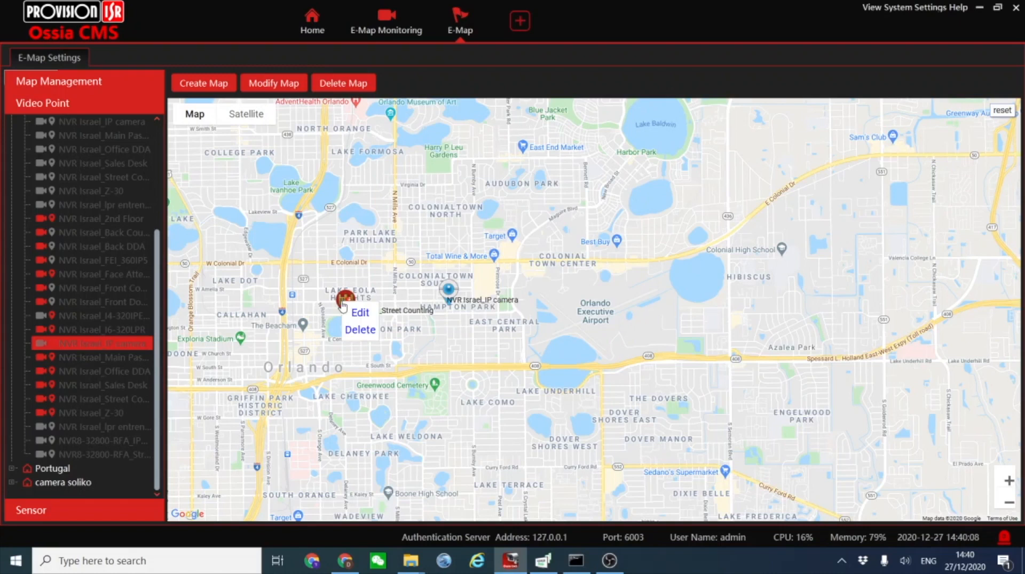
left_click(366, 310)
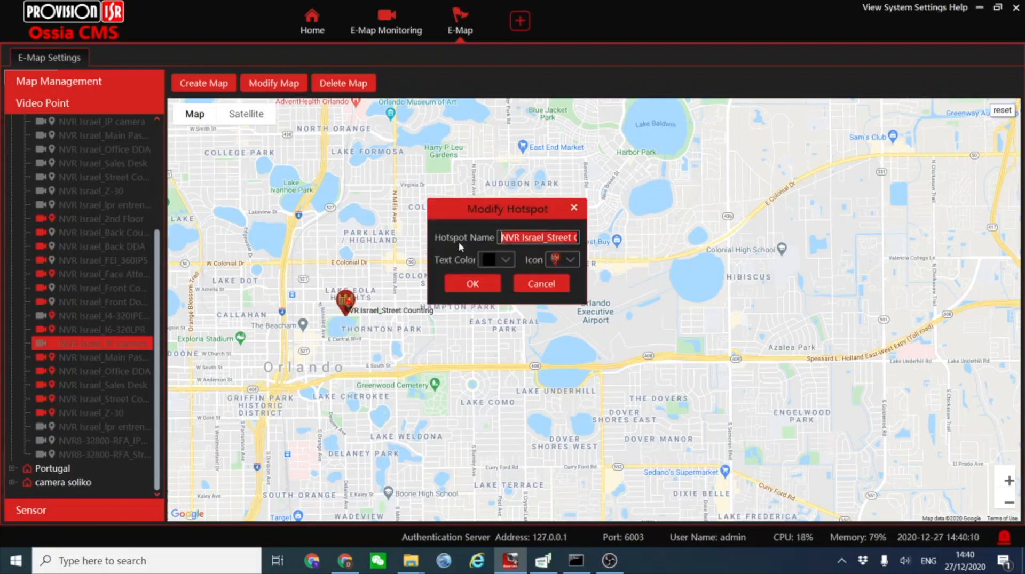
left_click(489, 260)
left_click(489, 308)
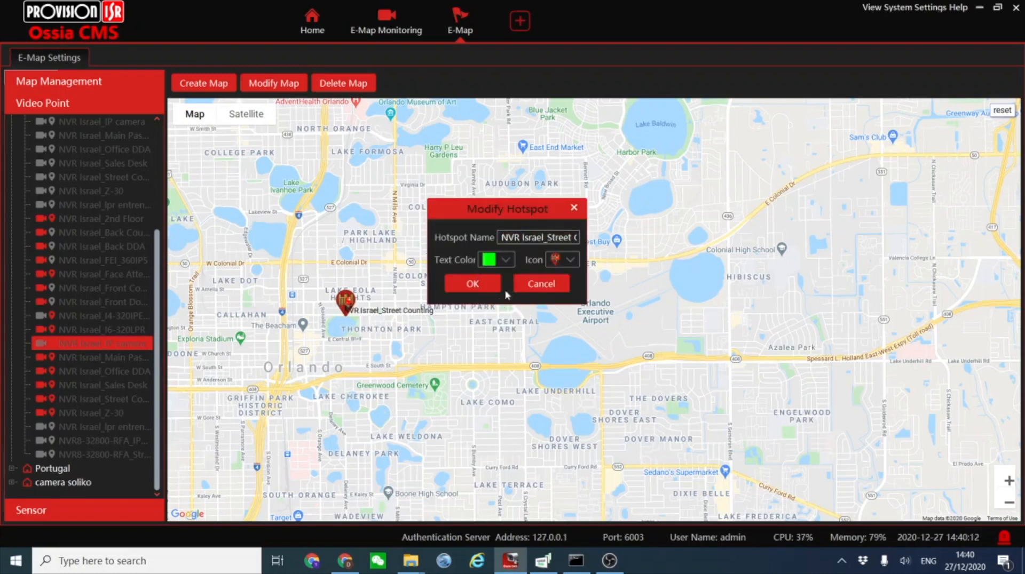
left_click(470, 283)
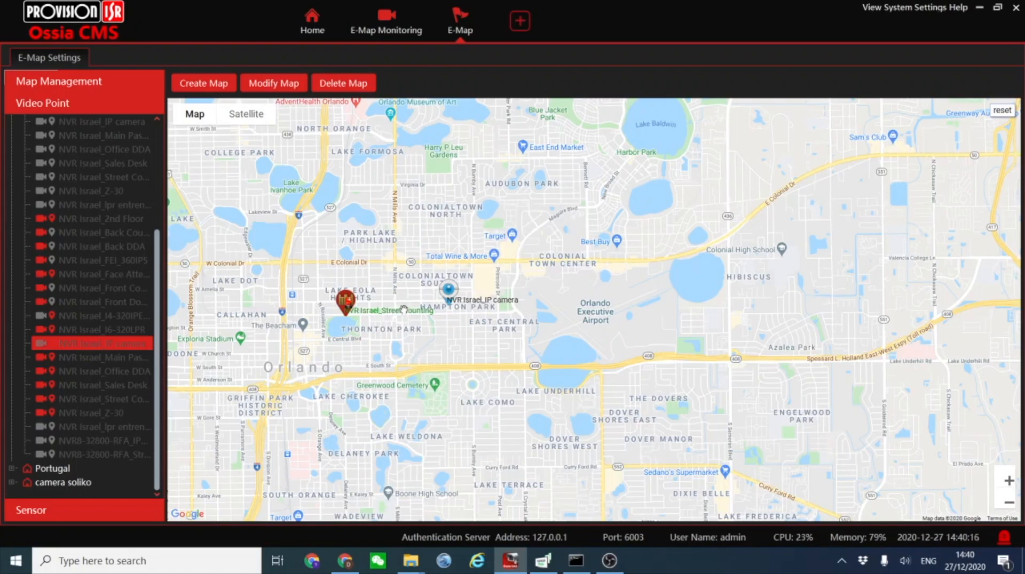
Start a new Picture Map named office at the root level instead of under orlando.
scroll(95, 259, "up", 4)
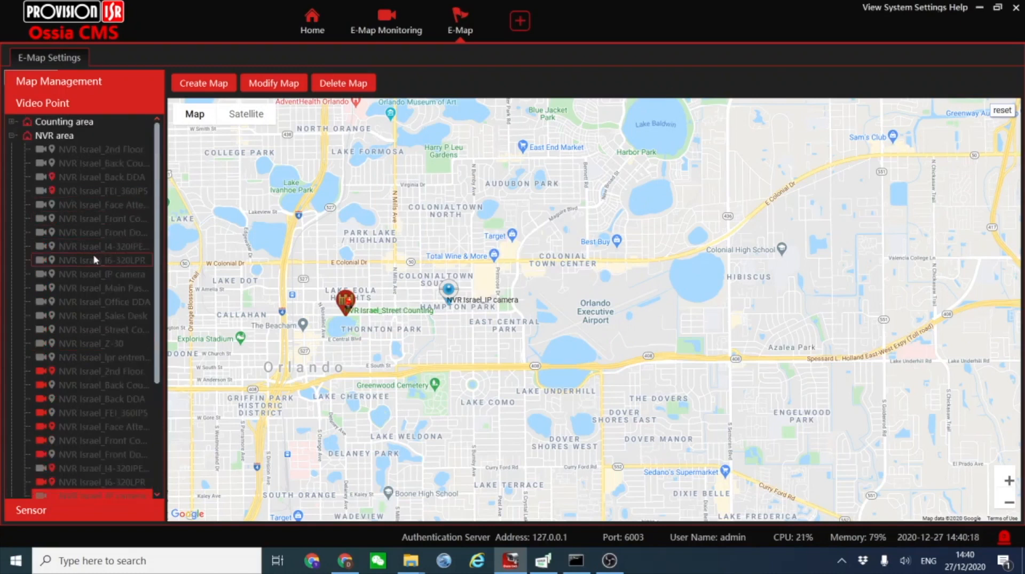
left_click(205, 85)
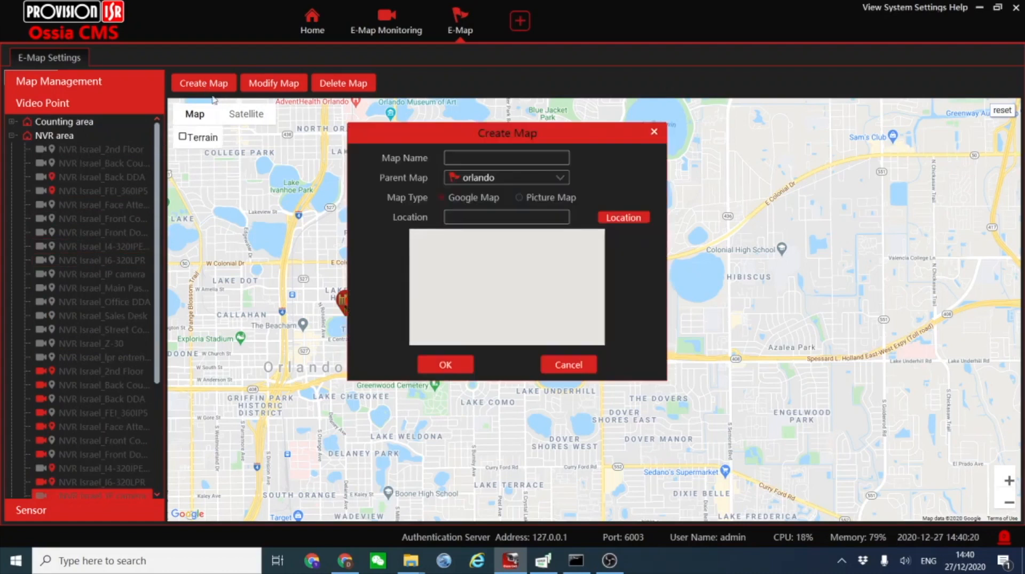
left_click(520, 198)
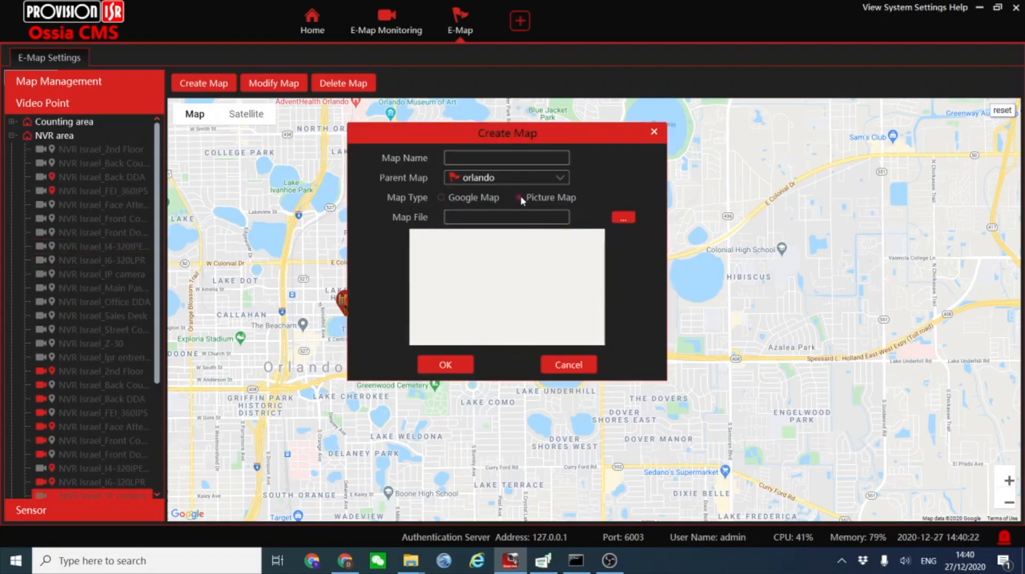
left_click(503, 157)
type("office")
left_click(492, 180)
left_click(477, 191)
Load the office blueprint JPG from the Downloads folder as the map file and create the office 1 picture map.
left_click(620, 217)
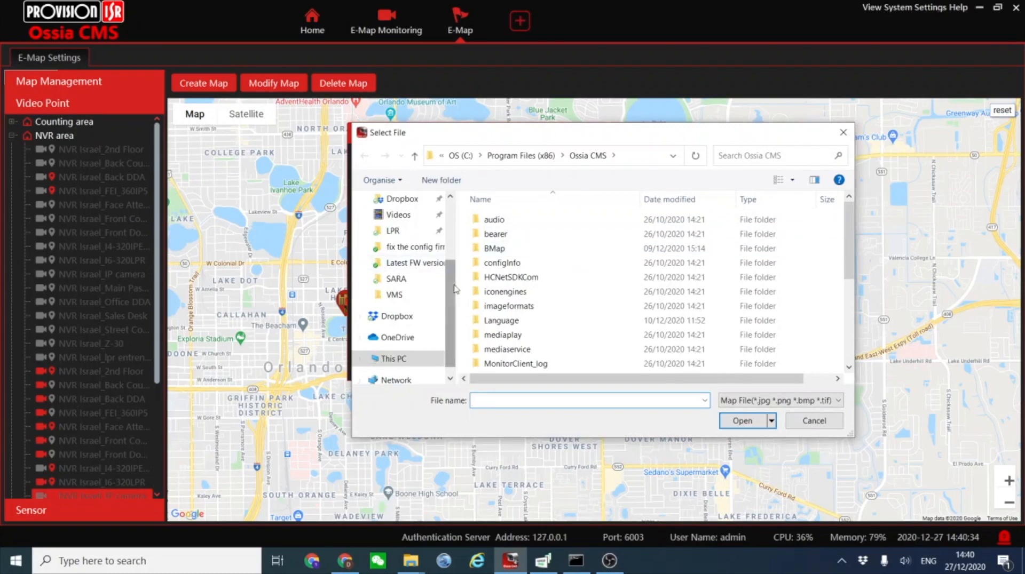
scroll(409, 241, "up", 3)
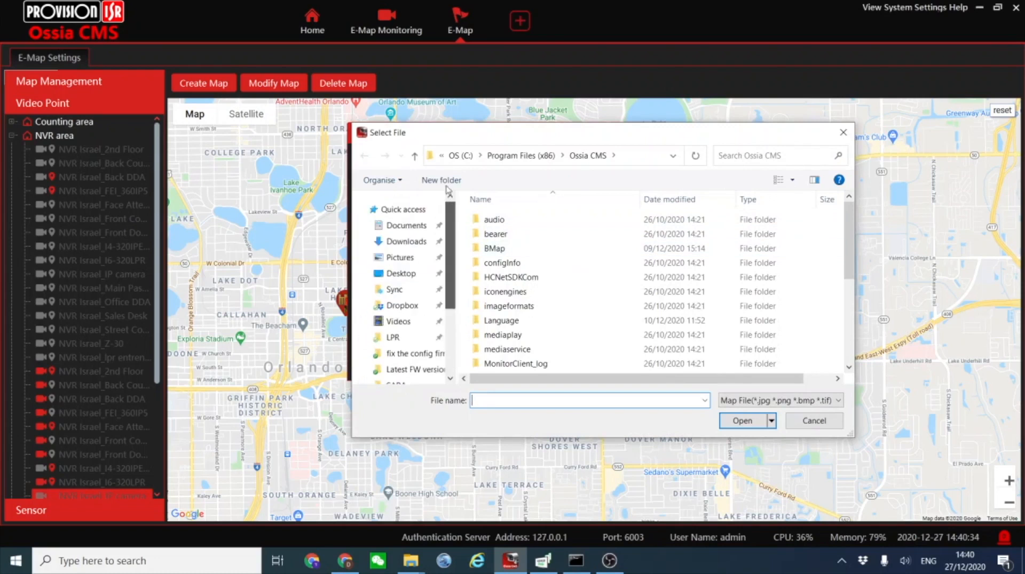
left_click(405, 241)
left_click(544, 235)
left_click(736, 421)
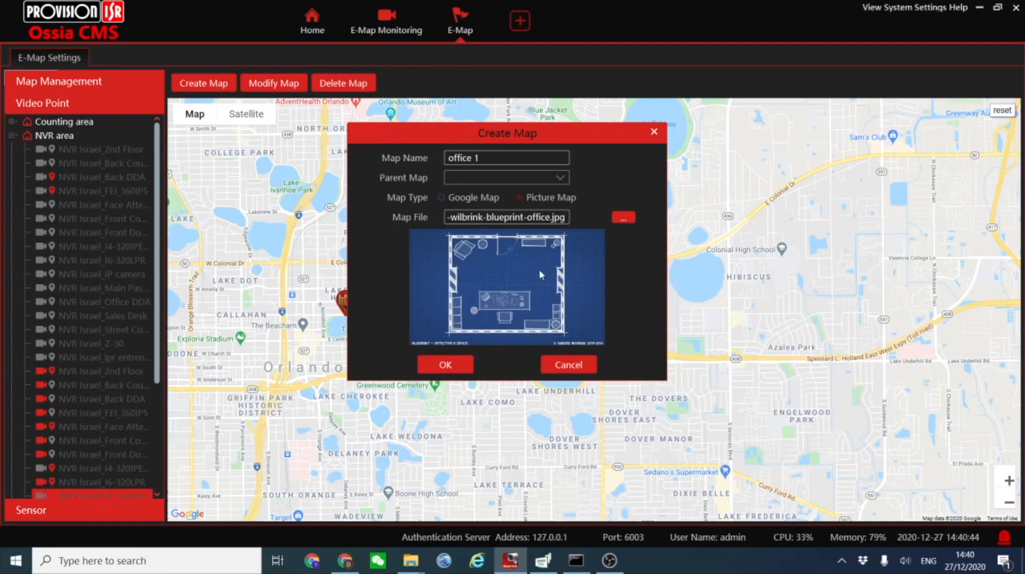
left_click(448, 364)
Place the NVR area's Z-30, Front Door Face and I6-320LPR cameras around the room on the office 1 blueprint.
left_click_drag(92, 345, 453, 323)
left_click_drag(60, 233, 538, 283)
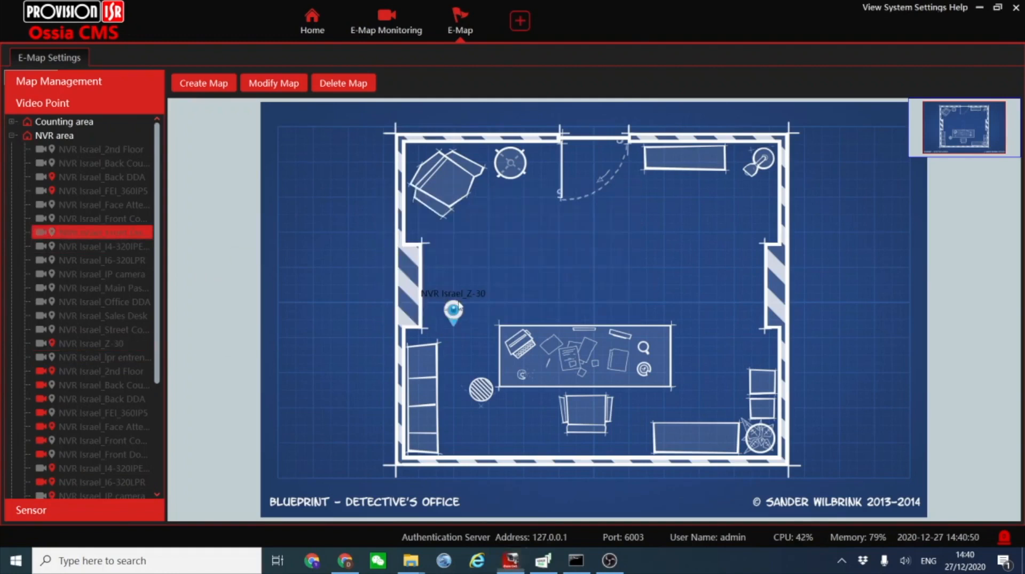
left_click_drag(75, 194, 627, 265)
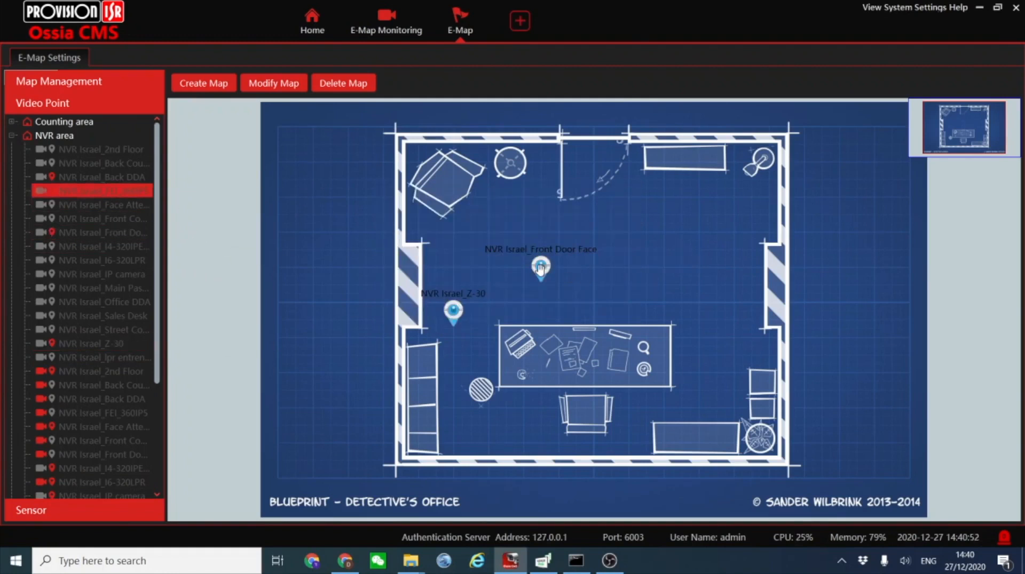
left_click_drag(105, 260, 645, 341)
right_click(538, 266)
left_click(554, 278)
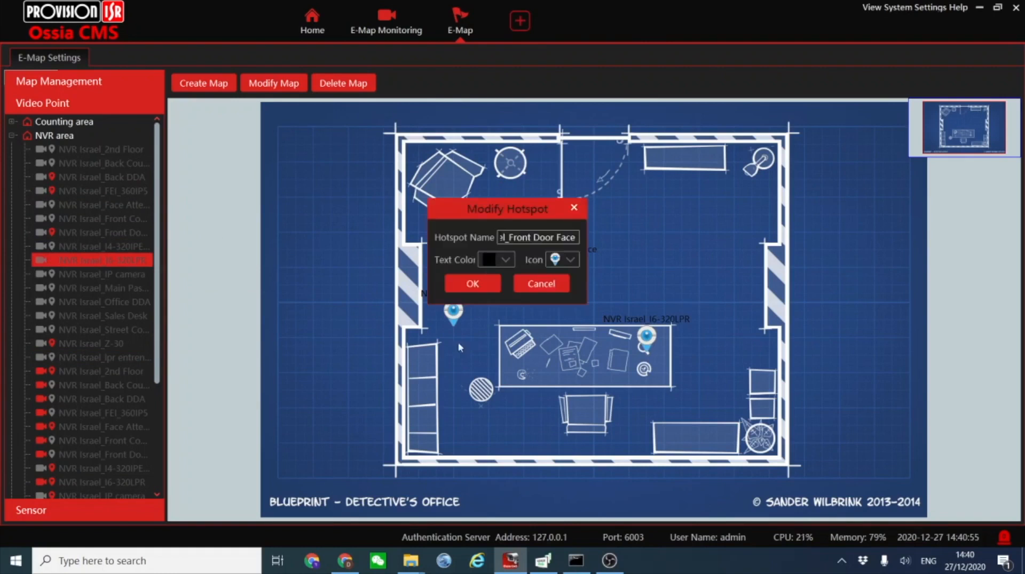
left_click(540, 284)
Try to preview the Front Door Face camera from the office 1 map in E-Map Monitoring.
left_click(386, 22)
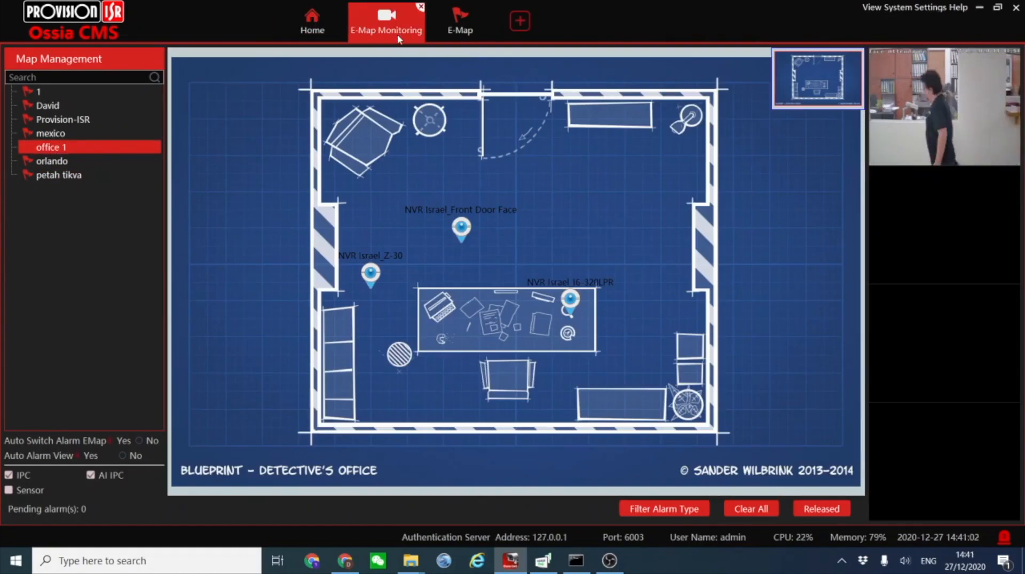
double_click(461, 227)
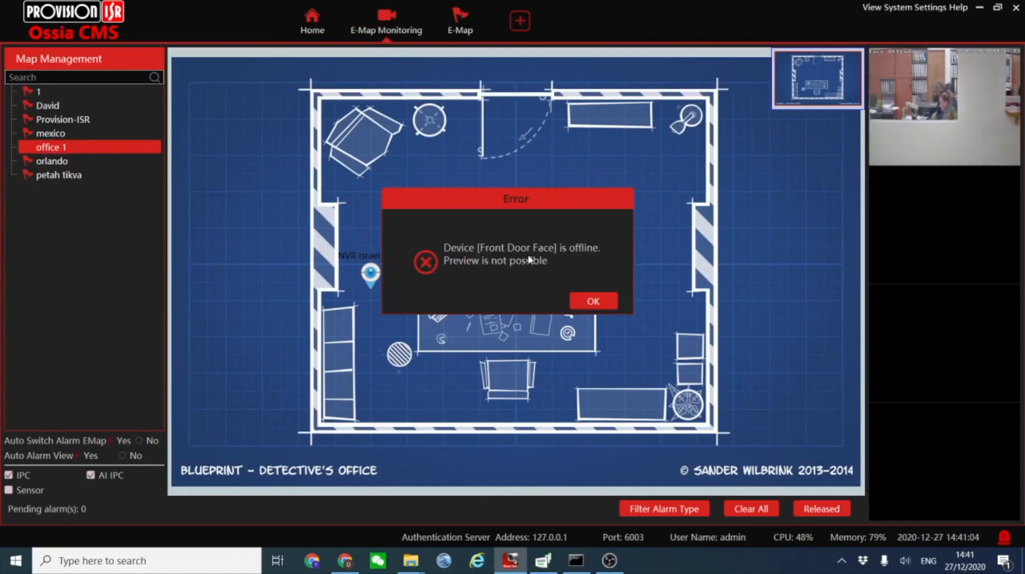
left_click(596, 301)
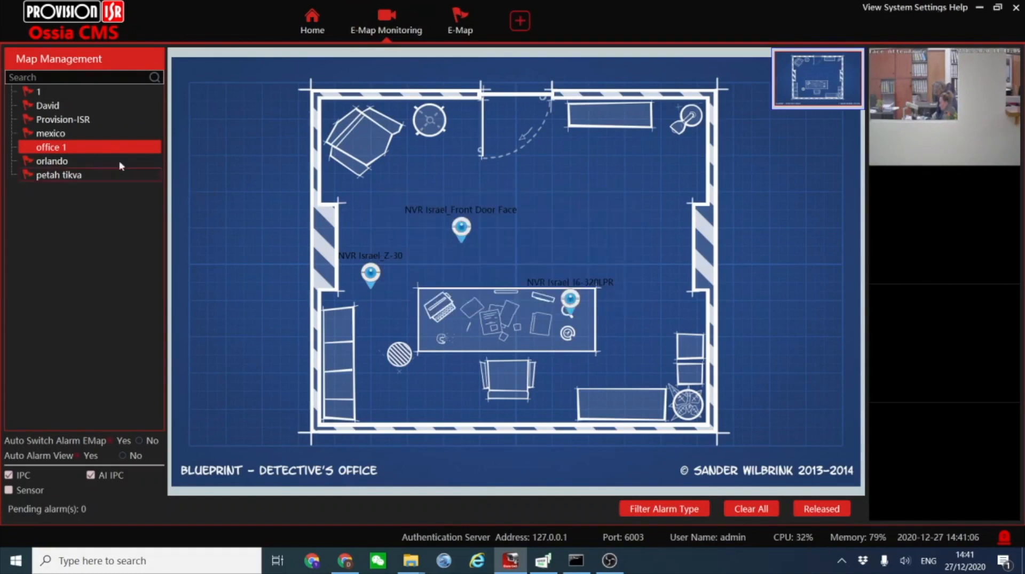
On the Provision-ISR monitoring map, start recording the live camera preview and close the playing channel.
left_click(48, 121)
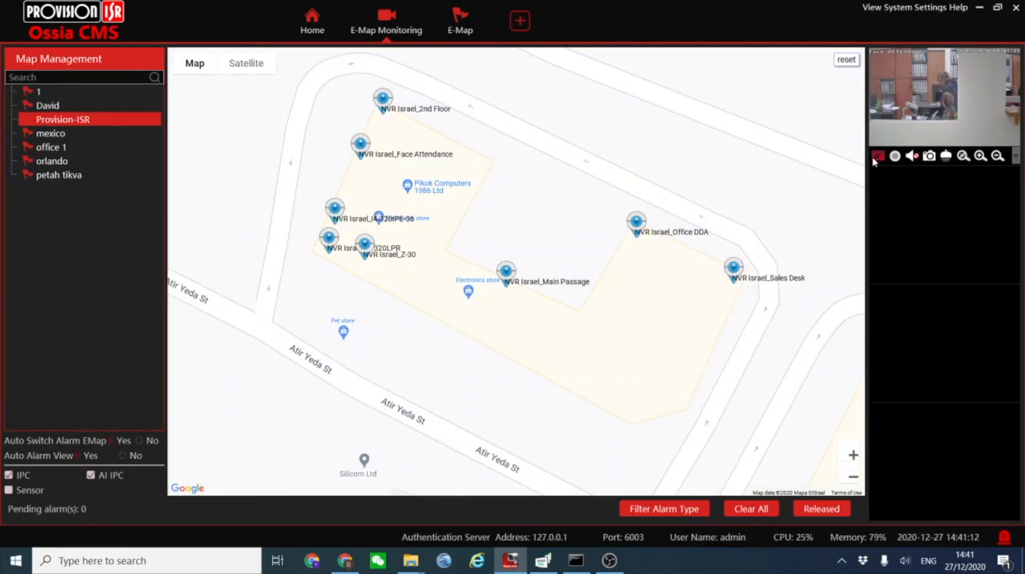
left_click(894, 157)
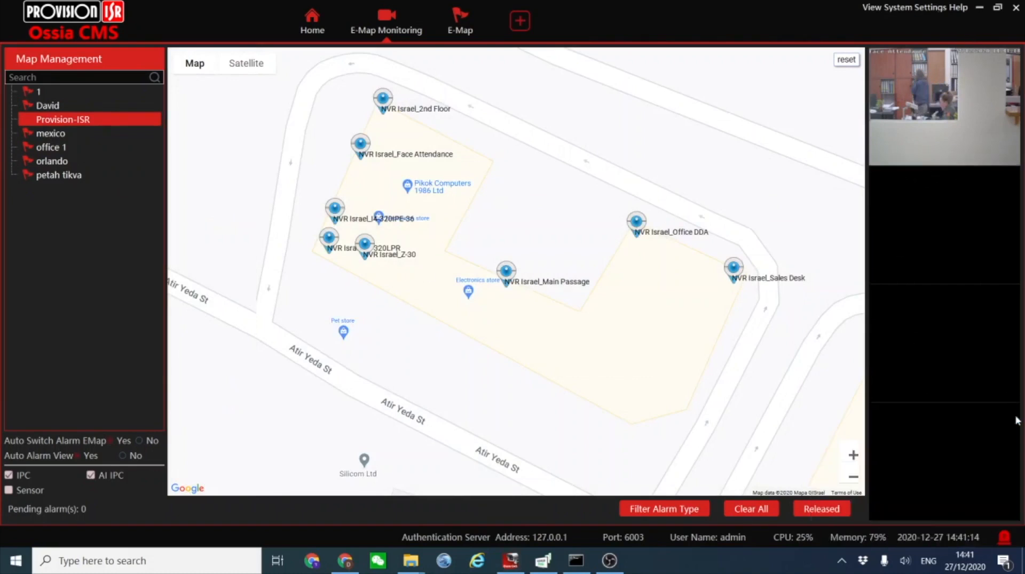
left_click(878, 156)
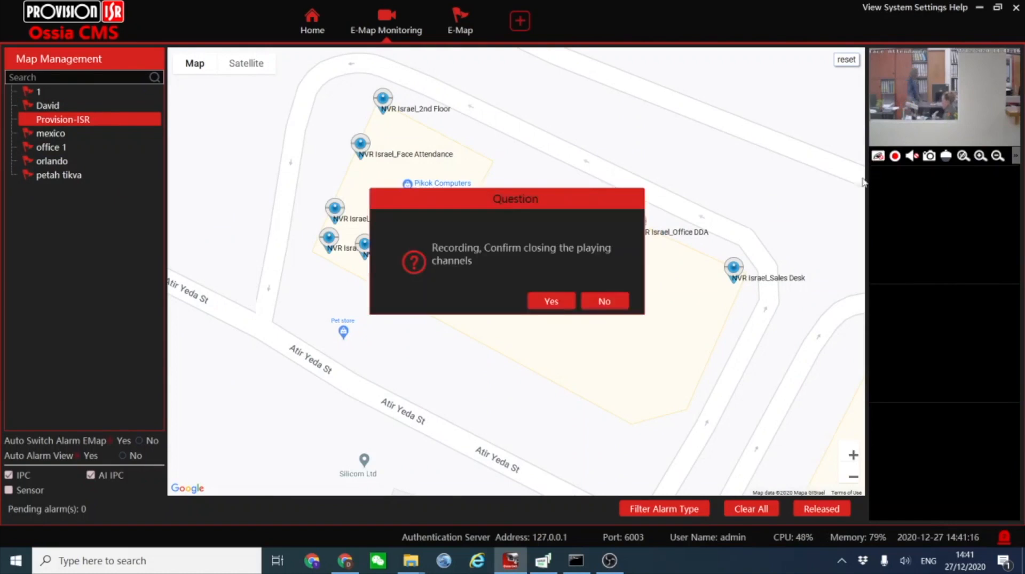
left_click(549, 301)
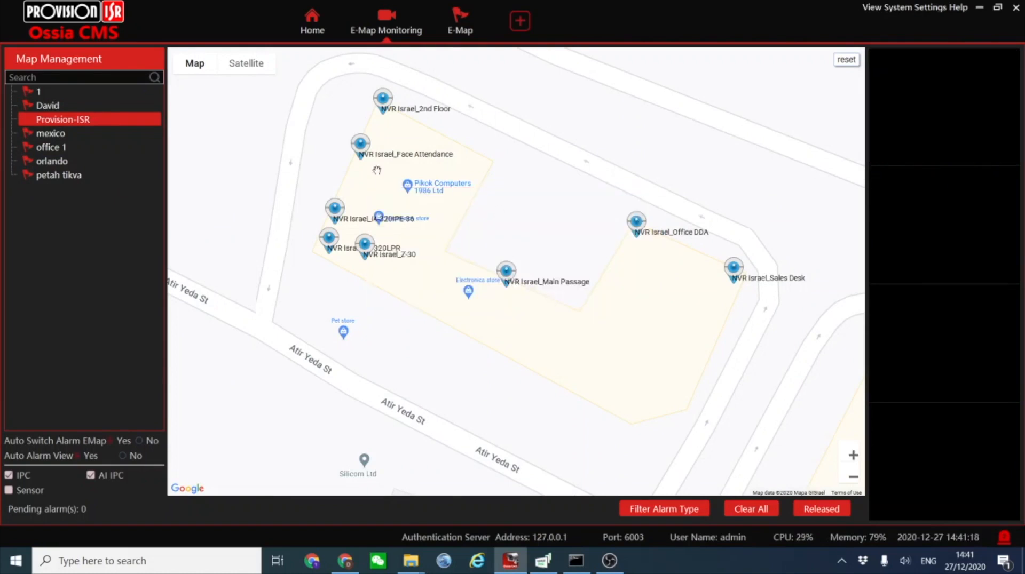
Open live previews of the Face Attendance and Office DDA cameras from their hotspots on the Provision-ISR map.
double_click(361, 147)
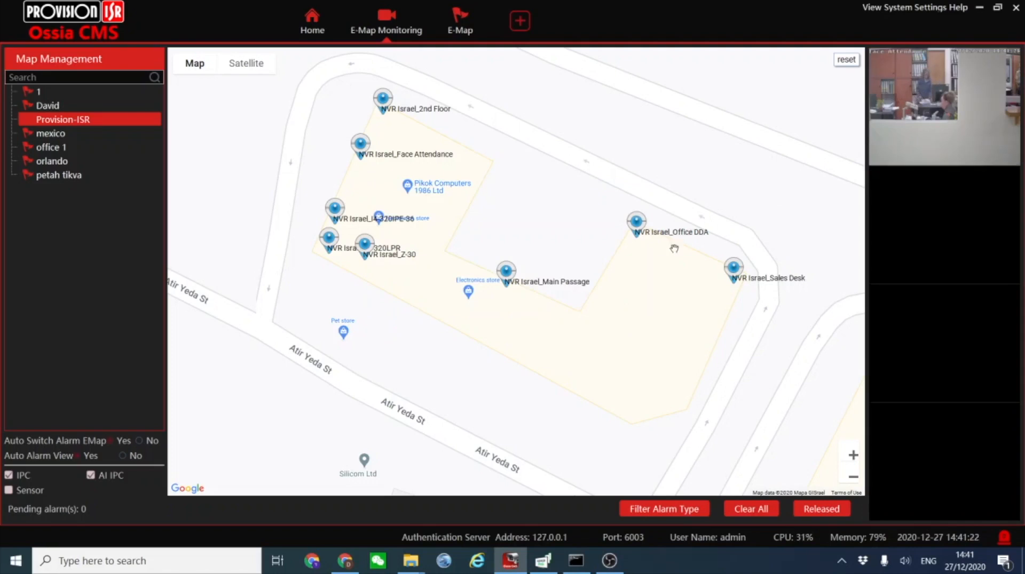
double_click(635, 228)
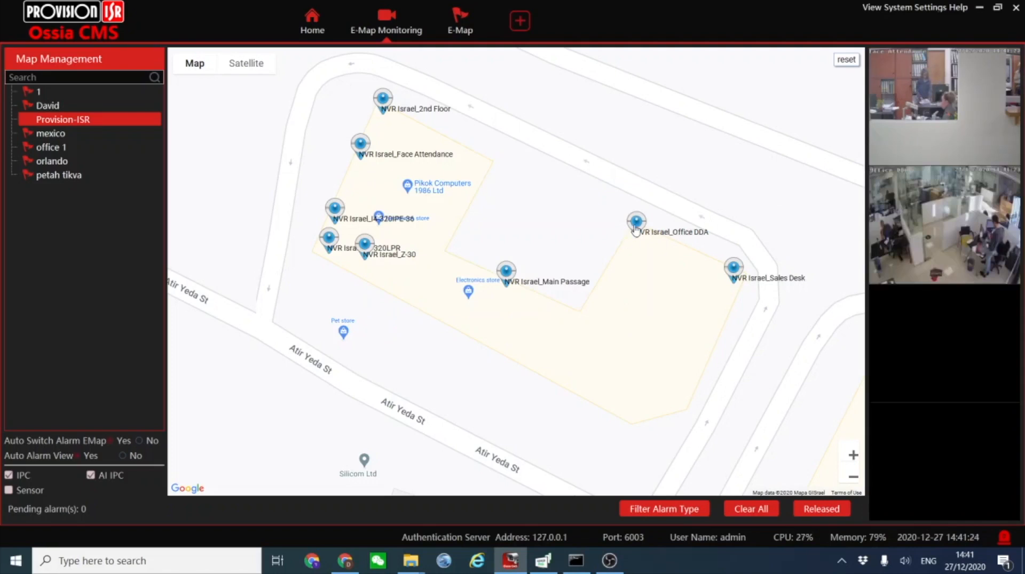
mouse_move(1011, 267)
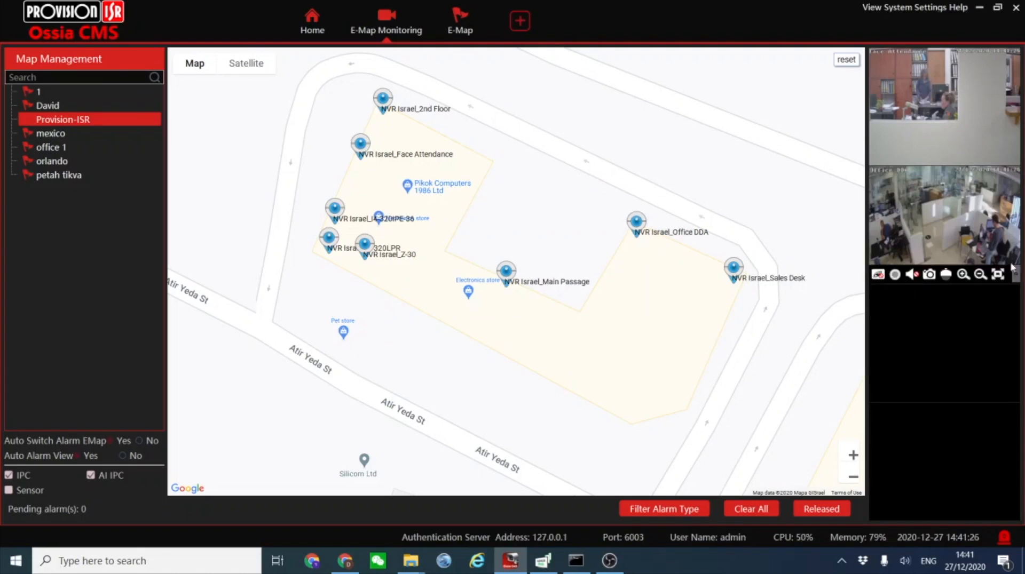
Release the preview windows to float over the Provision-ISR map and anchor them back beside it.
left_click(822, 509)
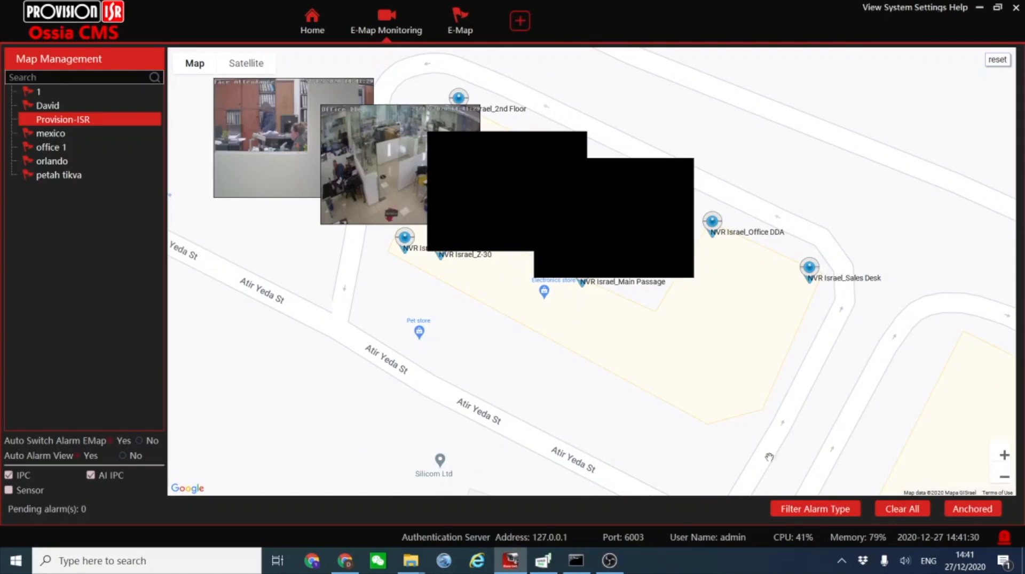
left_click(958, 511)
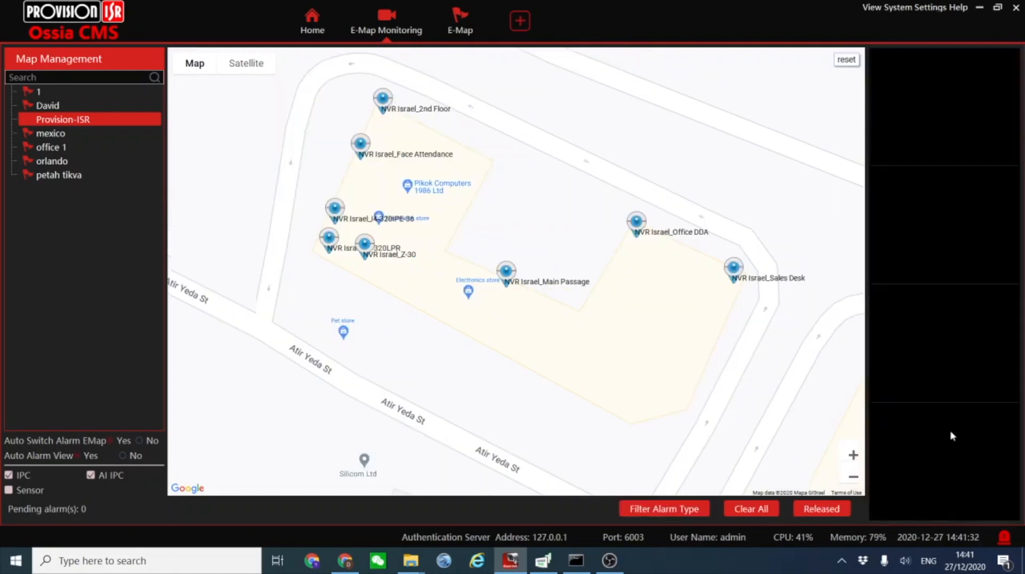
scroll(543, 293, "down", 4)
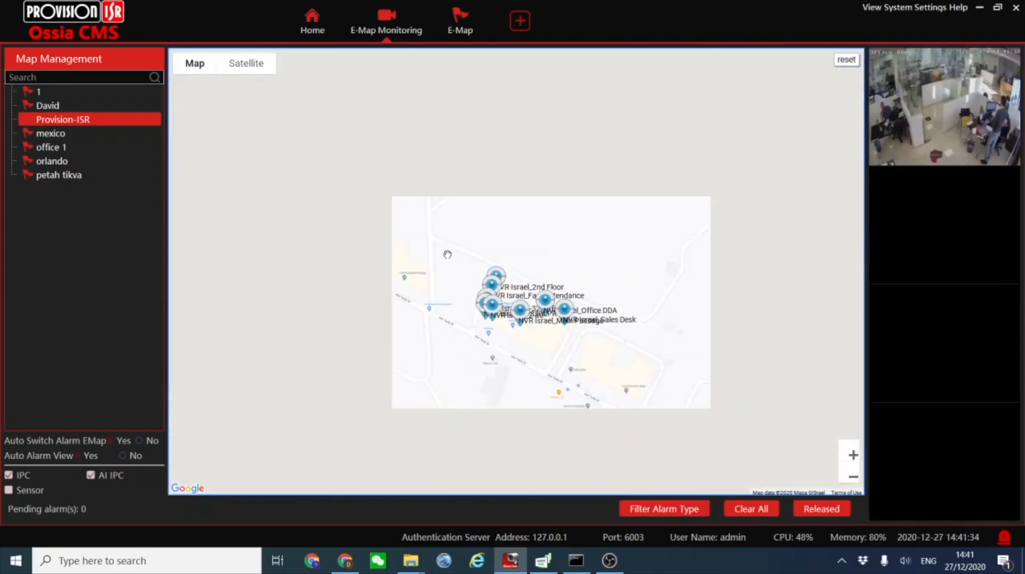
scroll(543, 293, "up", 4)
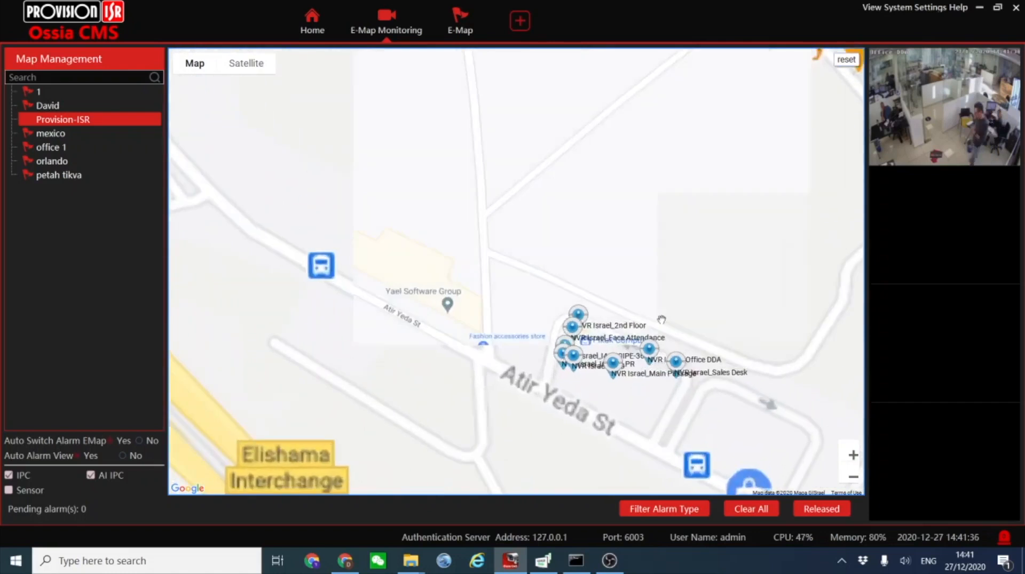
Search the Face Recognition snapshots of all video points for 2020-12-27, from 00:00:00 to 23:59:59.
left_click(311, 24)
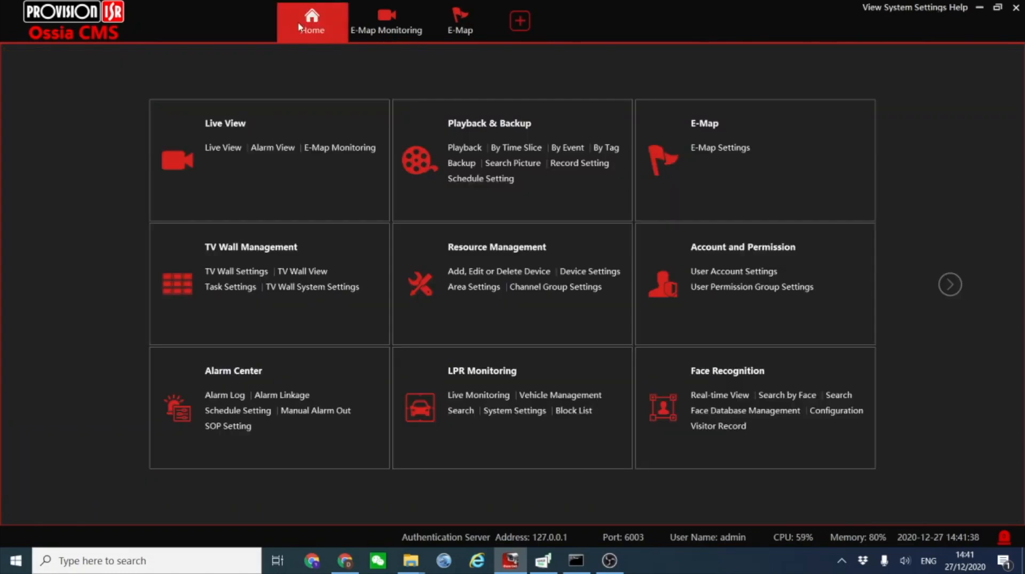
left_click(714, 373)
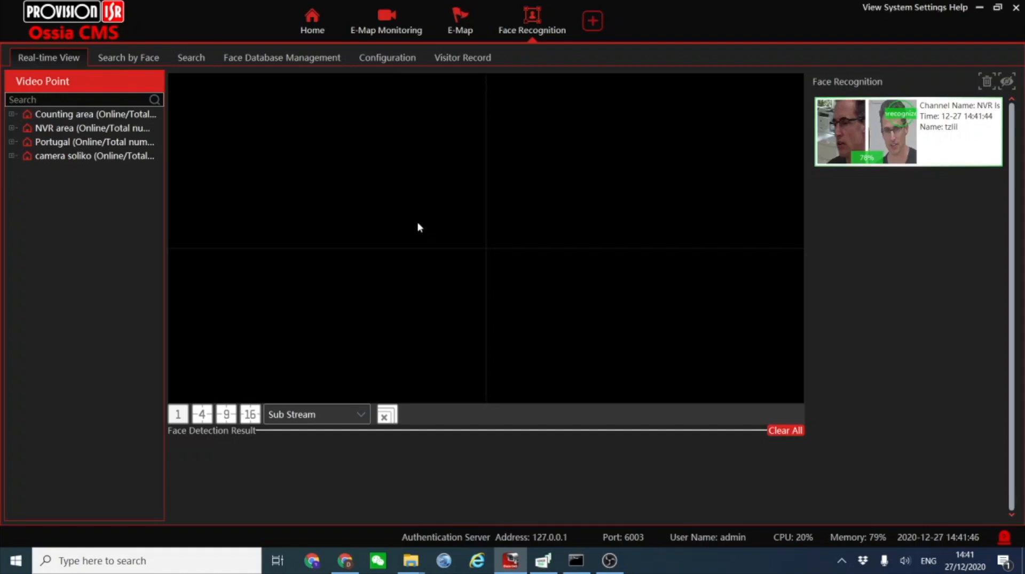
left_click(188, 59)
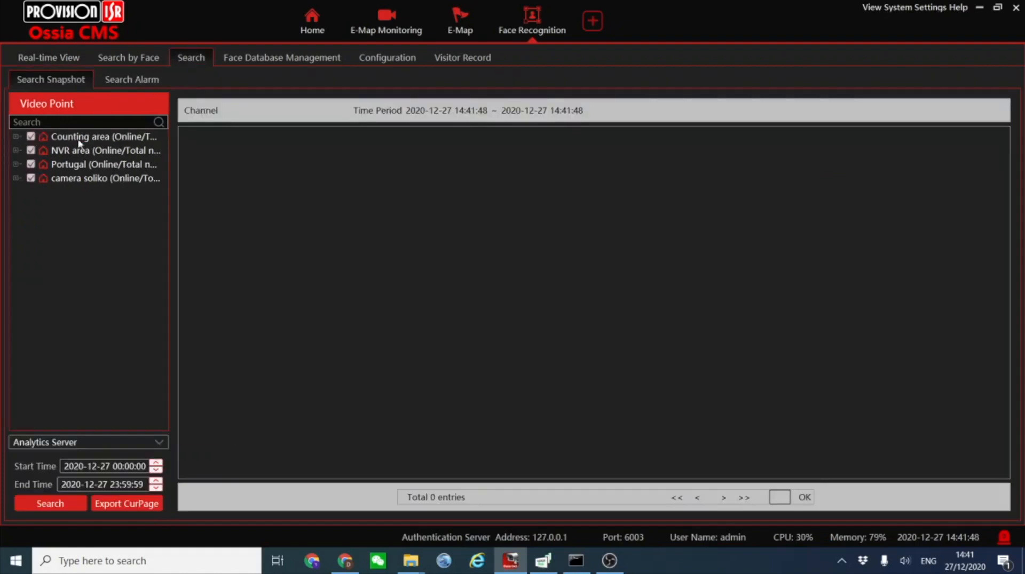
left_click(16, 151)
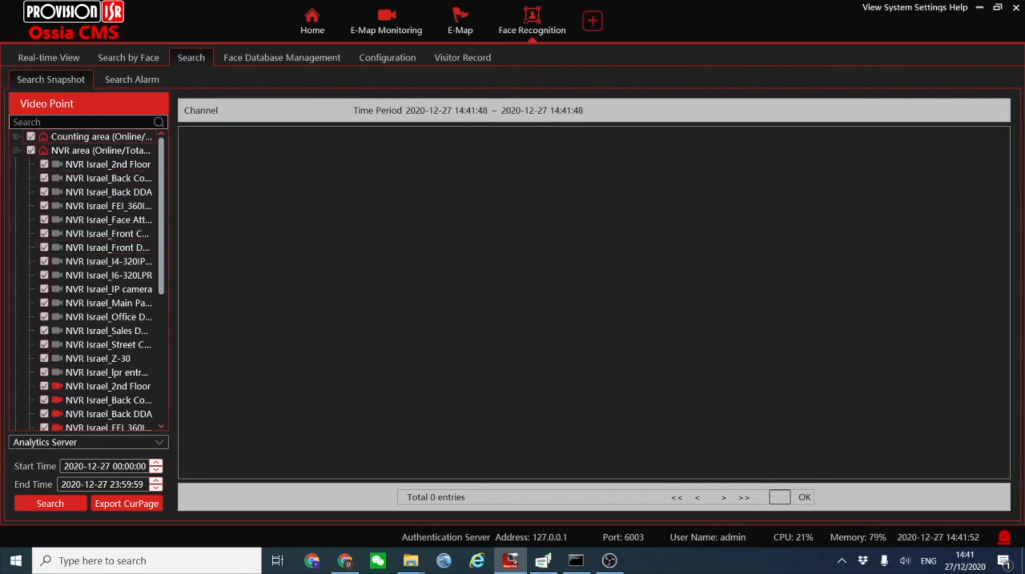
left_click(65, 510)
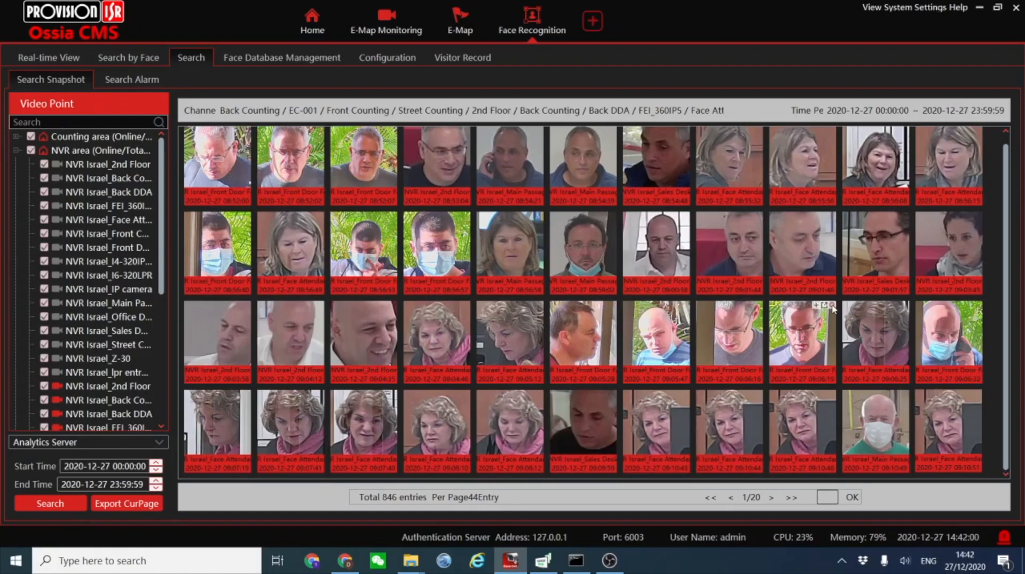
Search by face with the 09:06:19 Front Door Face snapshot in the NVR area for 2020-12-27, at 75% similarity and maximum 100.
left_click(832, 306)
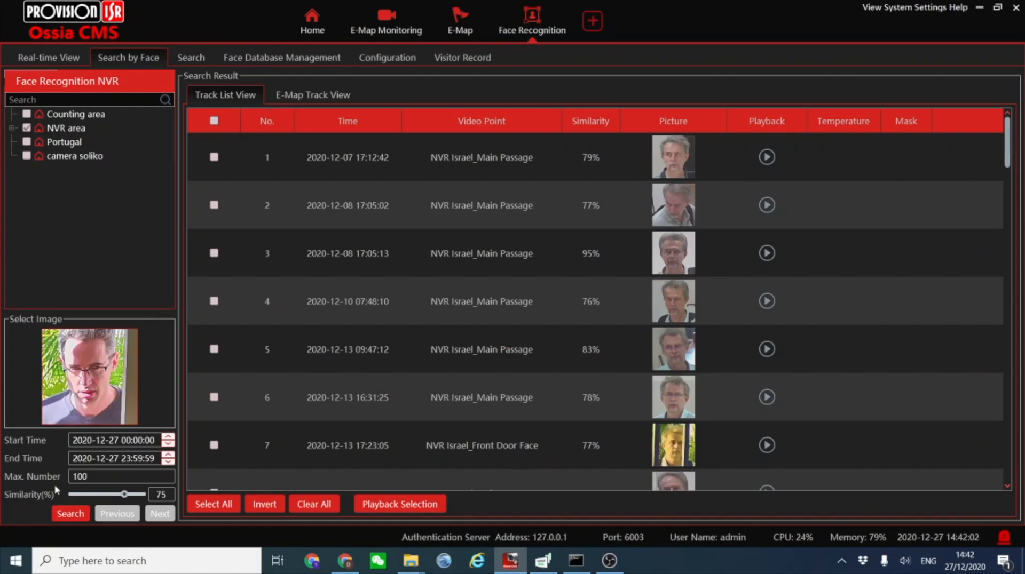
left_click(71, 514)
left_click(602, 310)
left_click(27, 128)
left_click(65, 515)
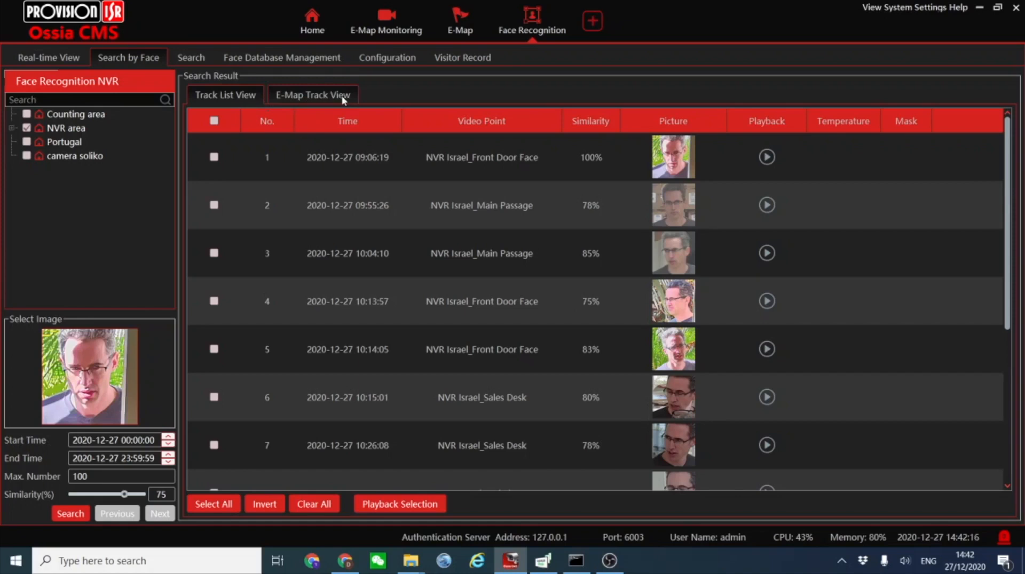
Show the face search results on the Provision-ISR E-Map track view and start the track line playback.
left_click(287, 99)
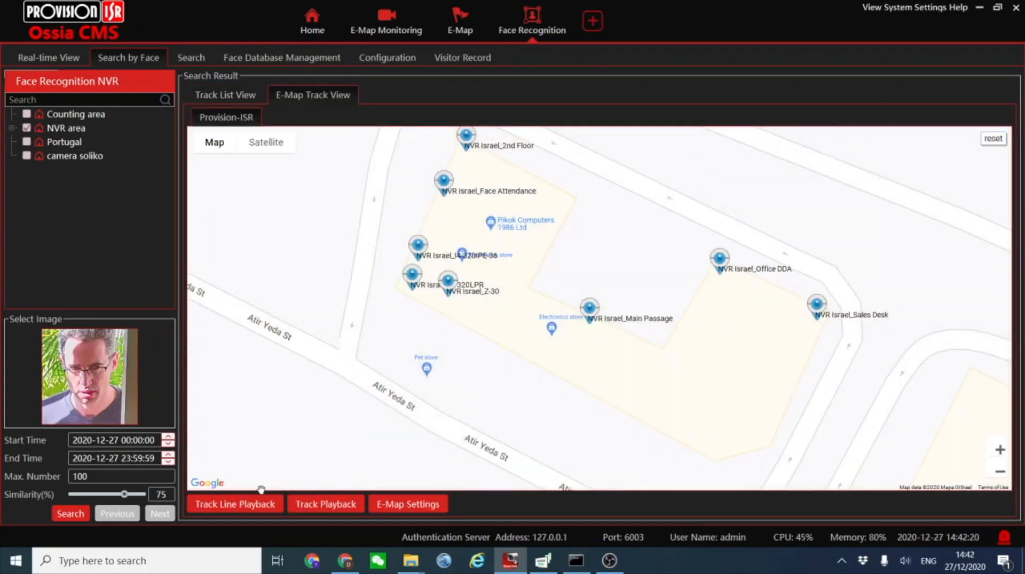
left_click(243, 510)
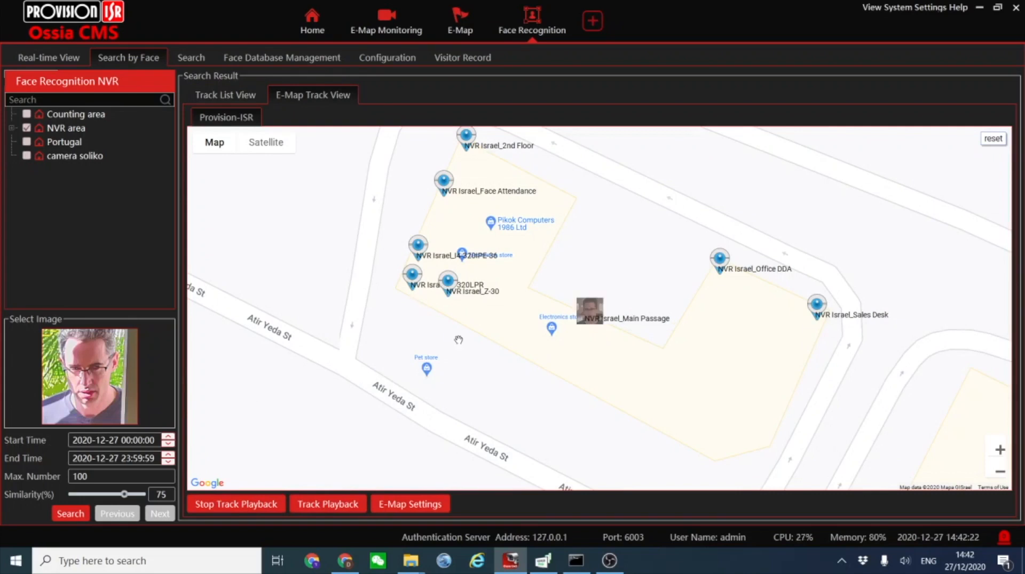